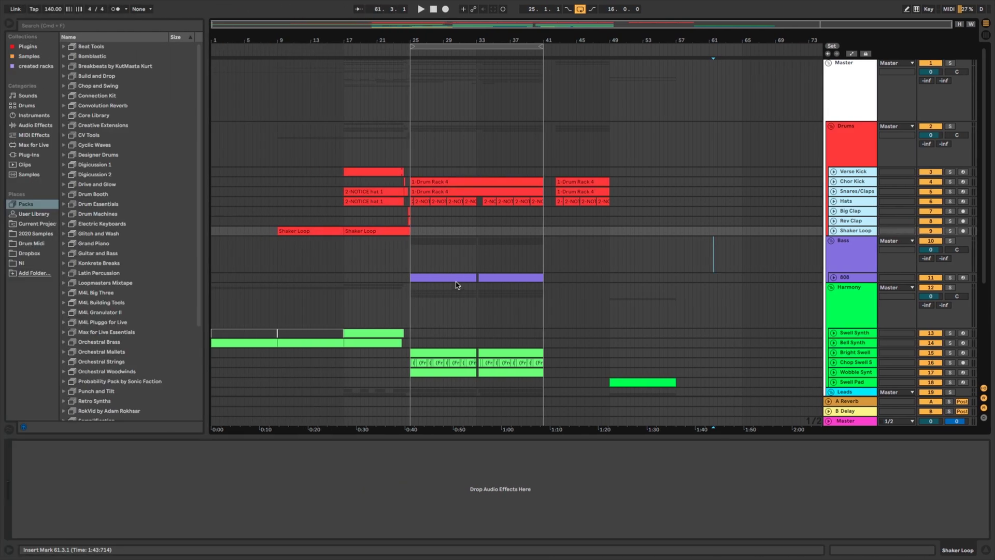
# Set the loop to span bars 1–57, select that range, and show the Drums group's Drum Buss.
pyautogui.scroll(-8, 468, 231)
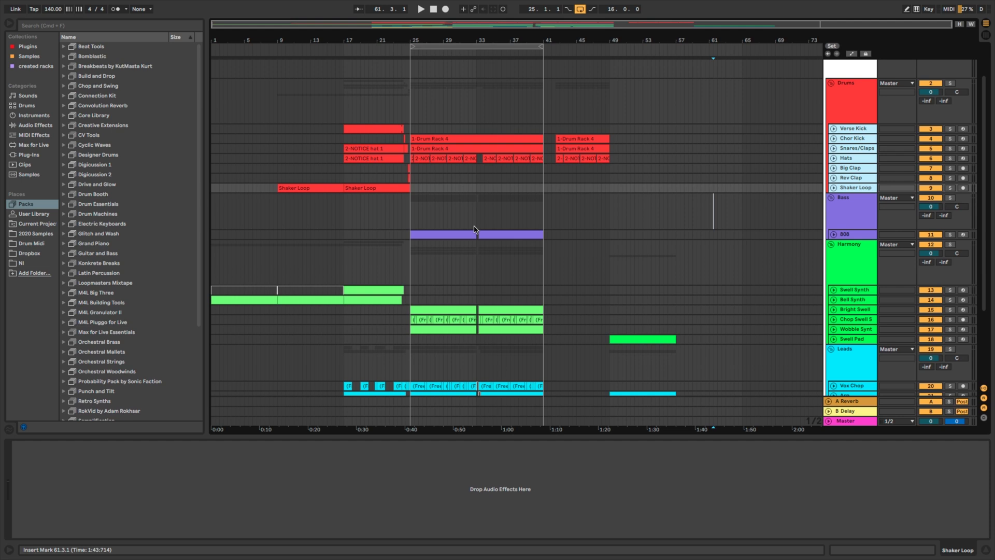
pyautogui.scroll(8, 627, 285)
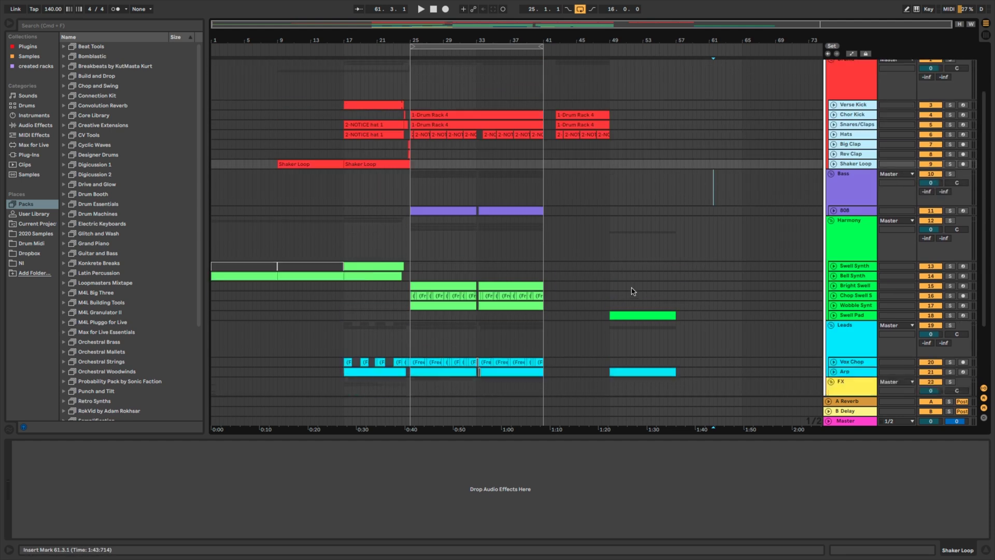
pyautogui.scroll(-7, 704, 280)
pyautogui.scroll(-2, 704, 280)
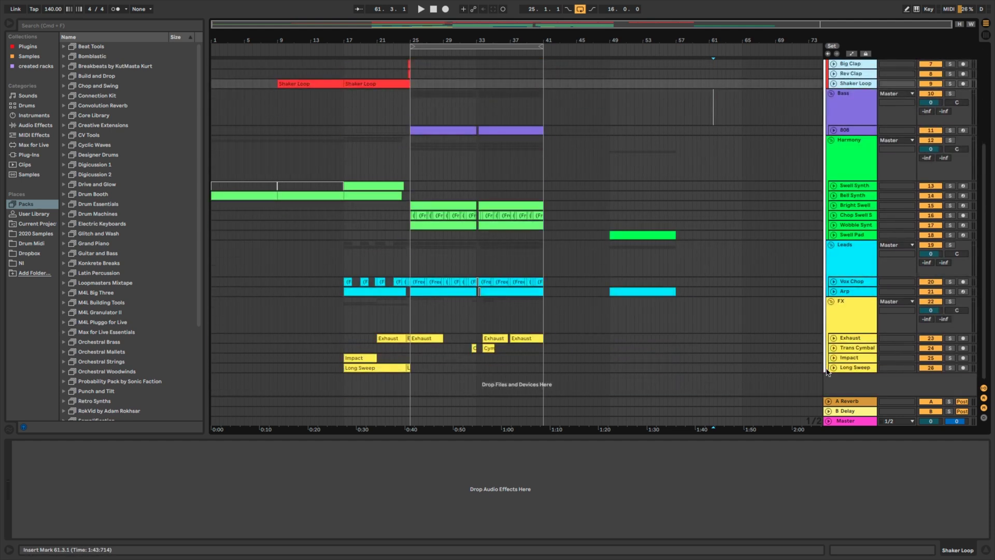
pyautogui.scroll(8, 851, 369)
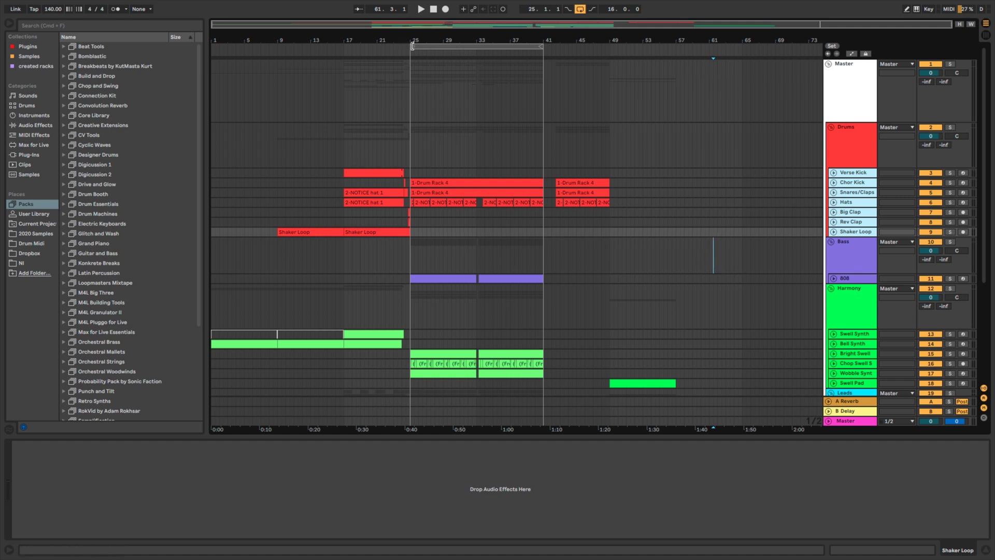
pyautogui.moveTo(413, 47); pyautogui.dragTo(214, 49)
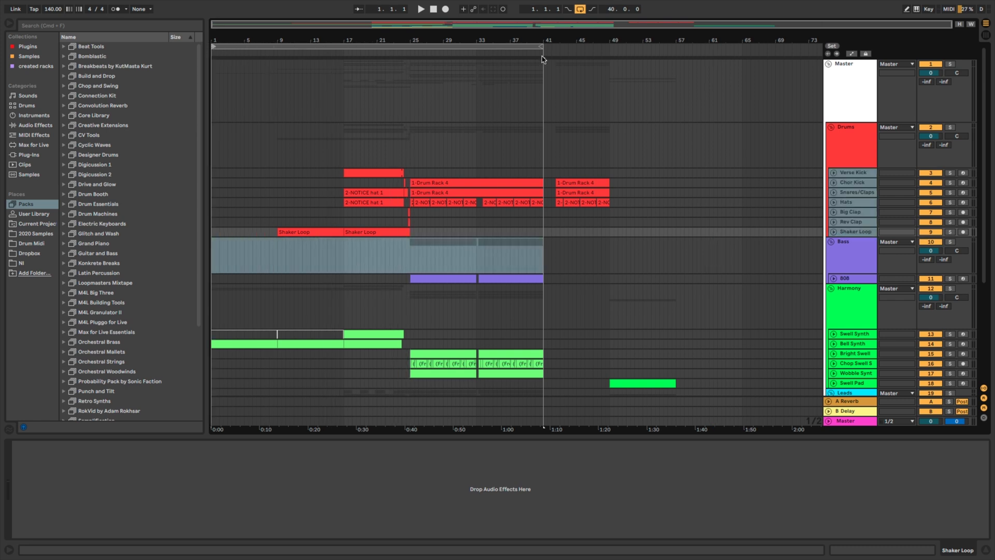
pyautogui.press('super+Right')
pyautogui.press('super+Right')
pyautogui.press('super+Right')
pyautogui.press('super+Right')
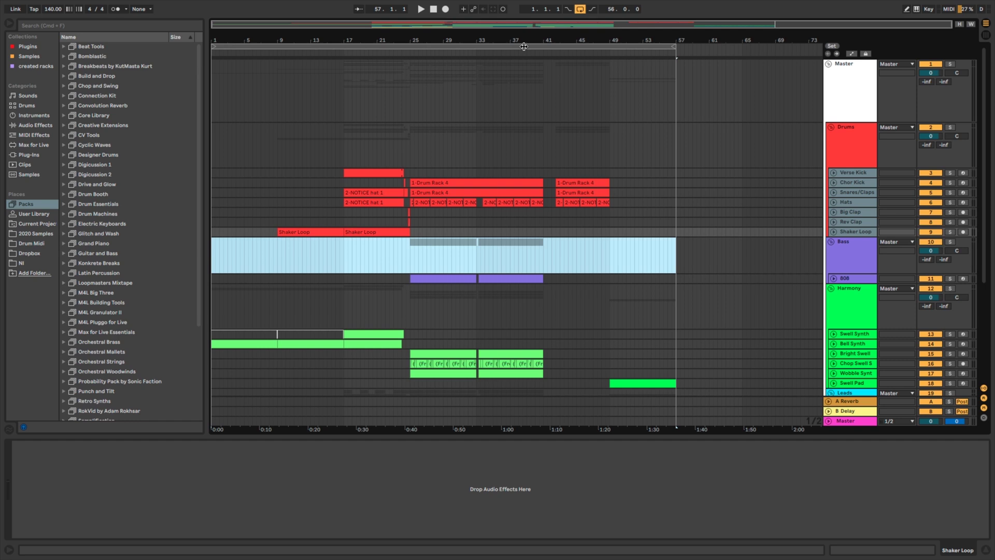
pyautogui.click(524, 46)
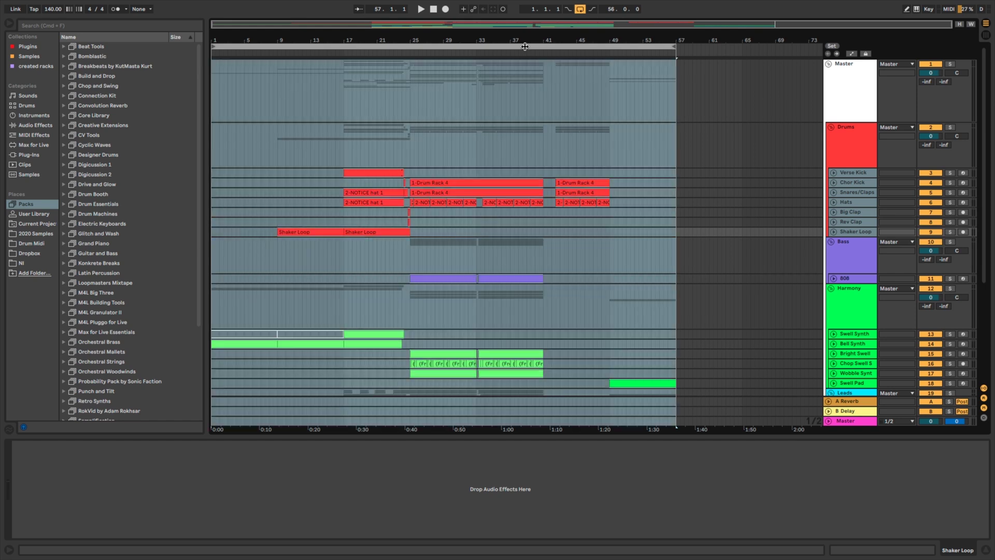
pyautogui.click(476, 150)
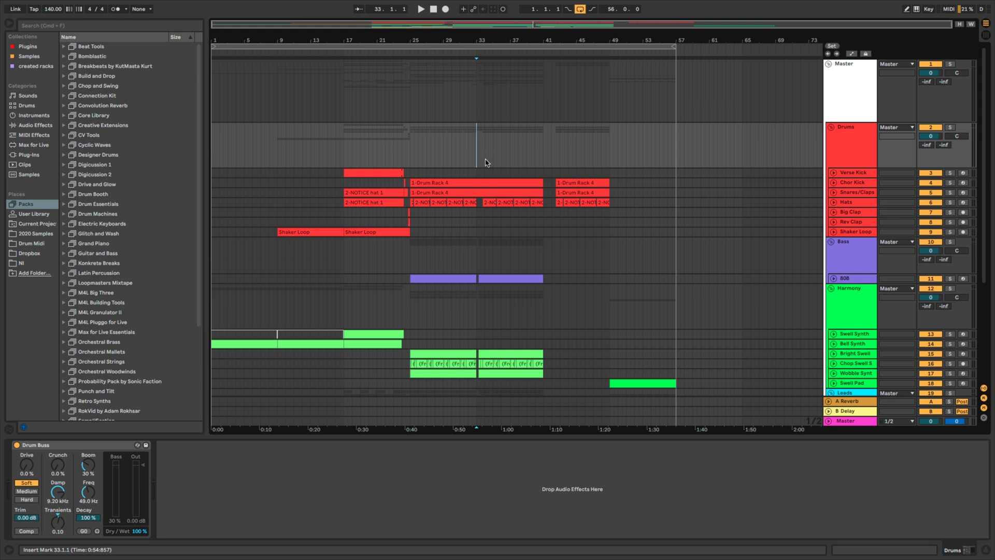
# With the Drums track selected, open the Export Audio/Video settings twice, cancelling both times.
pyautogui.click(495, 164)
pyautogui.press('super+shift+r')
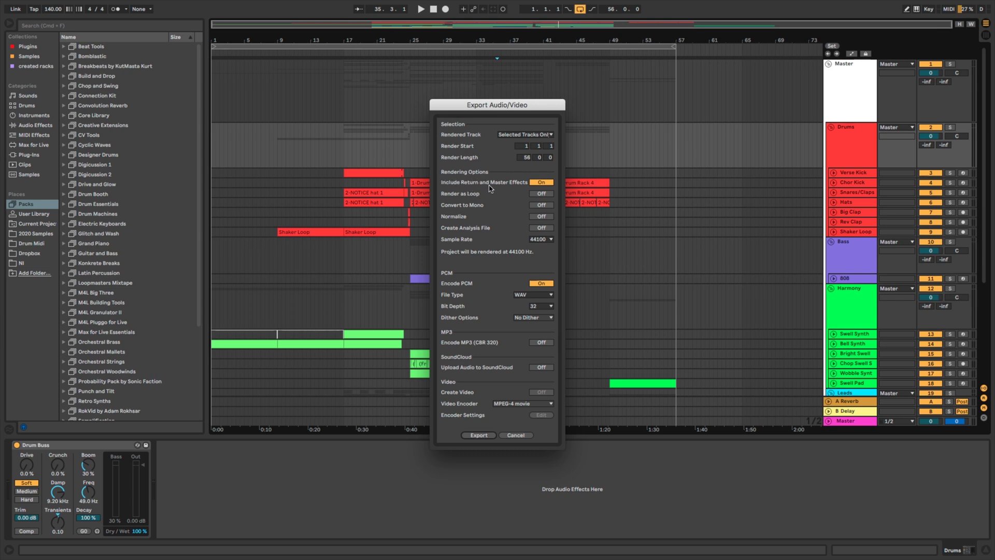
pyautogui.click(518, 435)
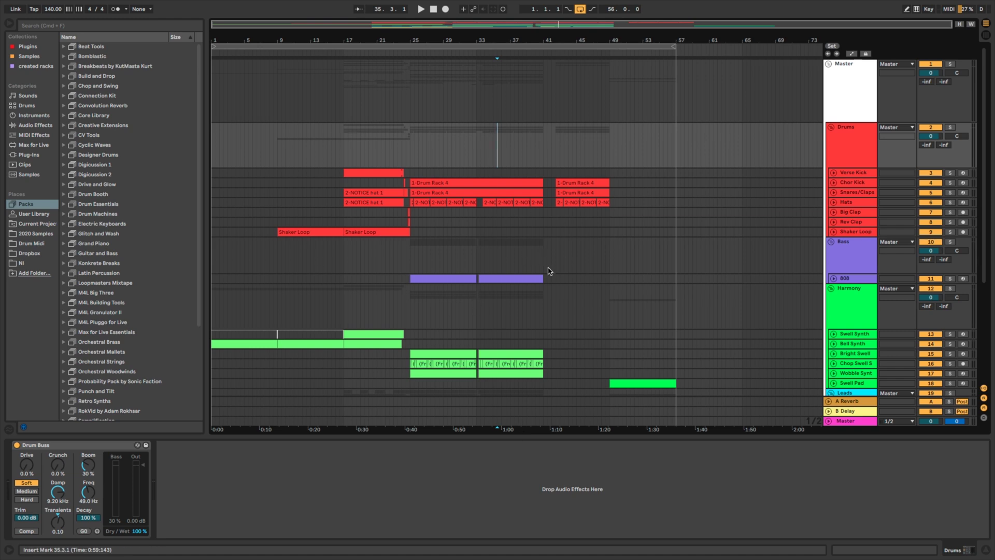
pyautogui.press('super+shift+r')
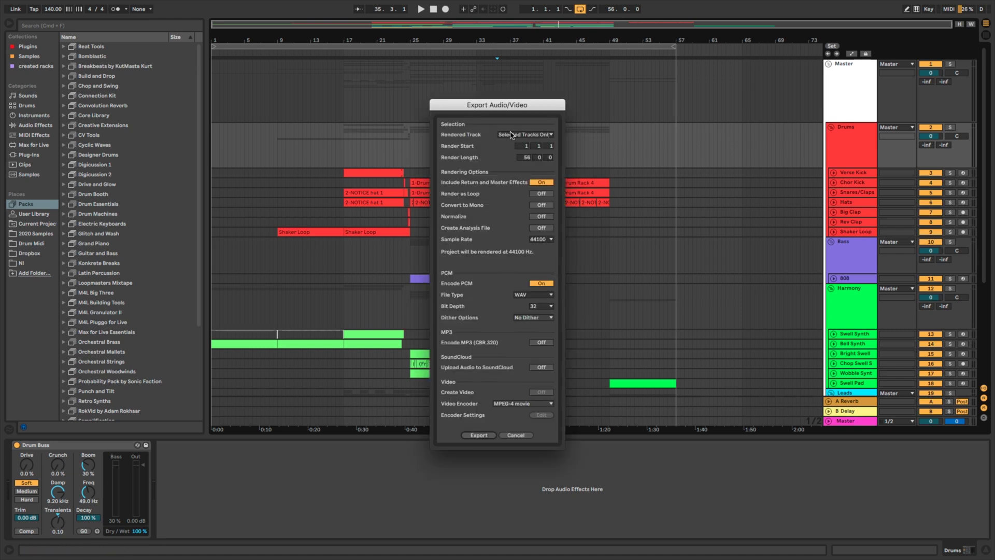
pyautogui.click(516, 435)
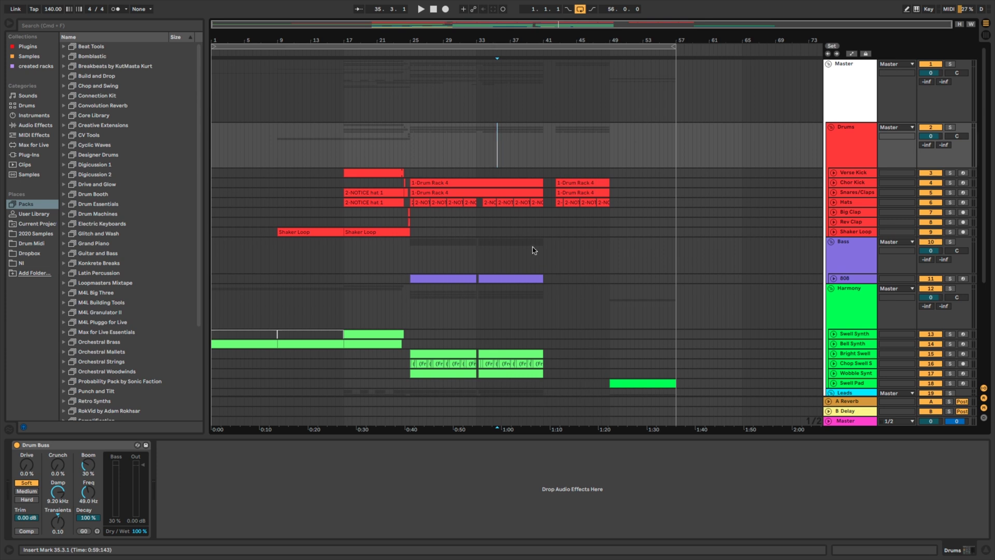
# Select bars 1–57 across all tracks, then view the Master and Verse Kick track devices.
pyautogui.click(498, 47)
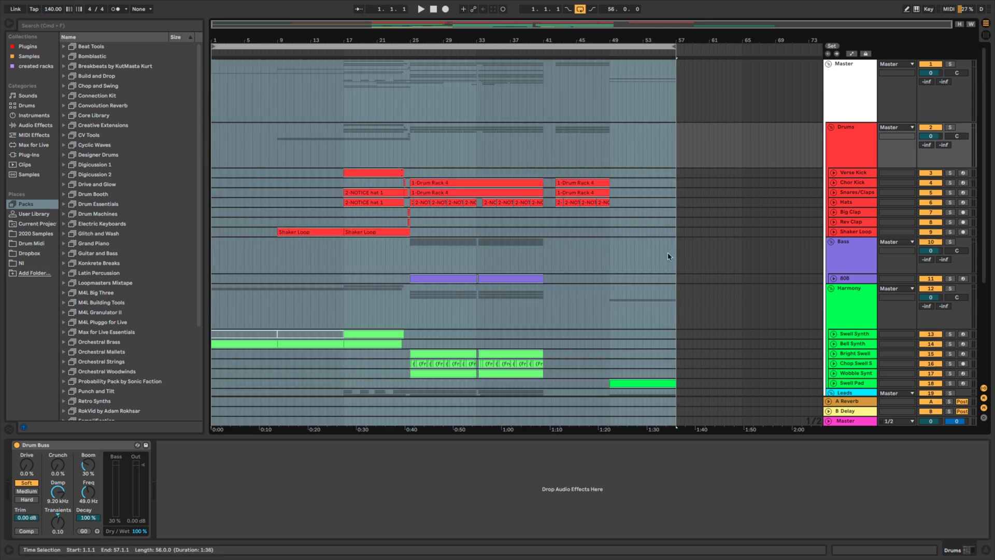
pyautogui.press('h')
pyautogui.press('h')
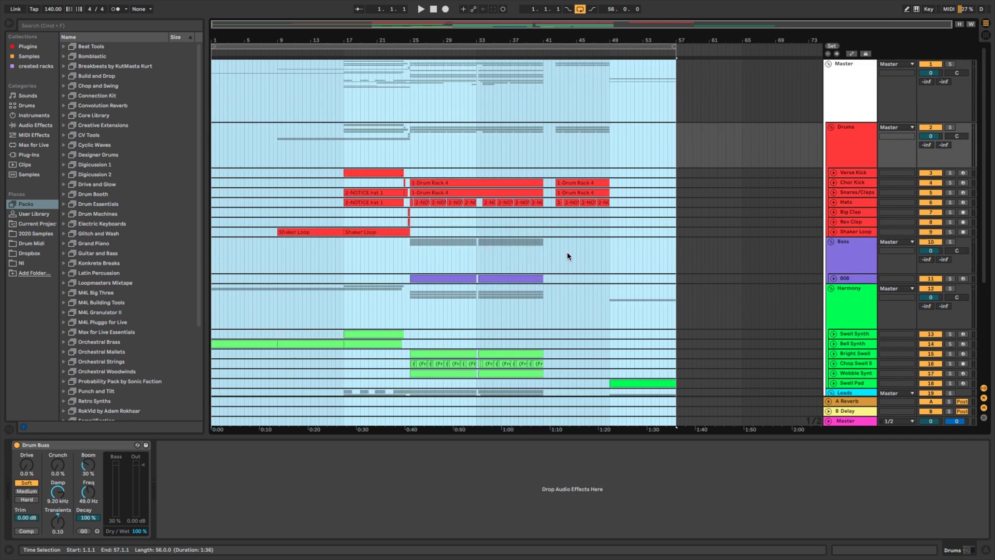
pyautogui.click(507, 93)
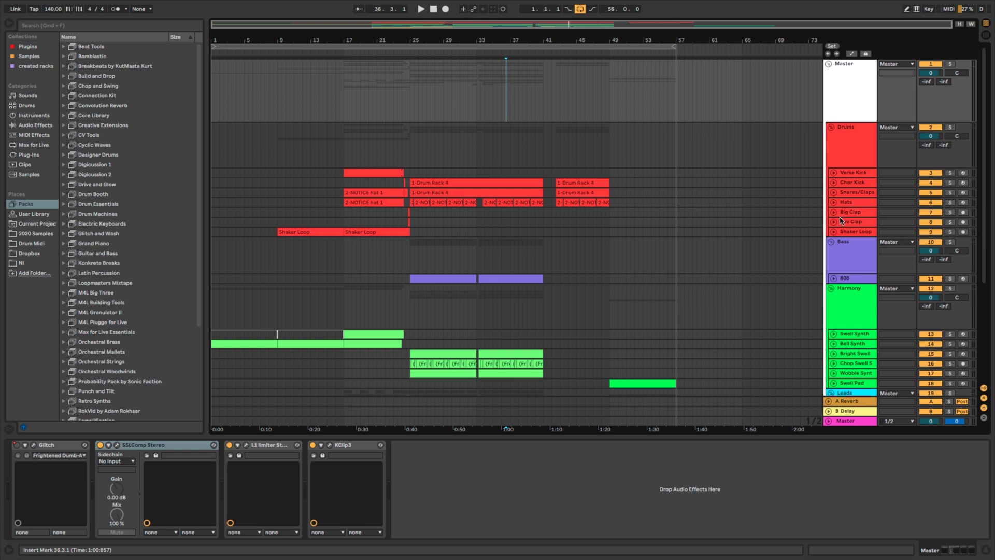
pyautogui.click(854, 172)
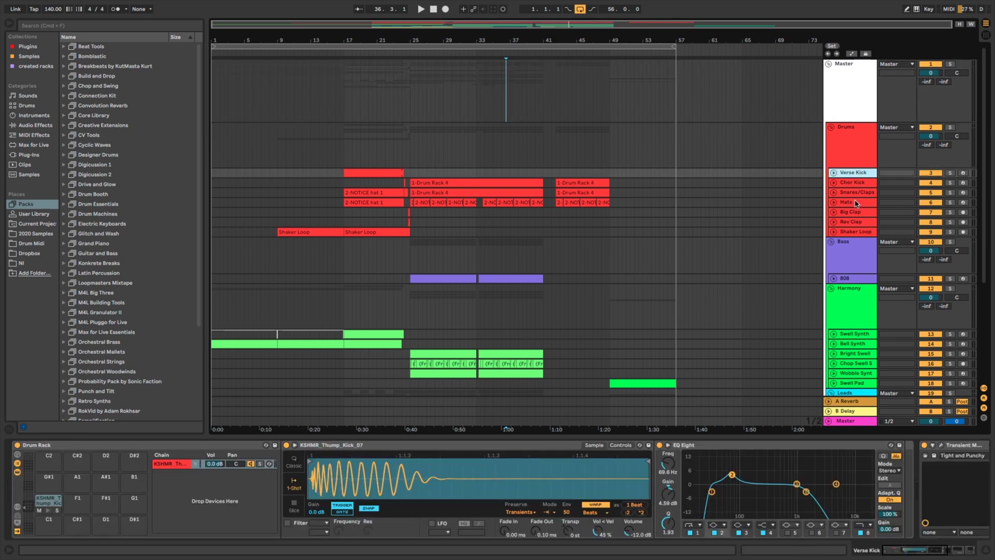
pyautogui.scroll(-8, 851, 231)
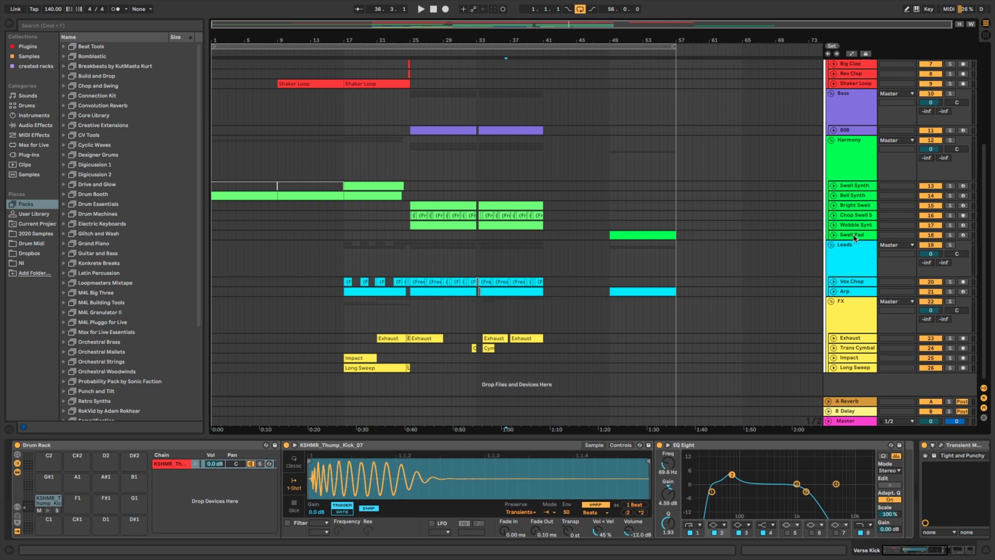
pyautogui.scroll(5, 855, 238)
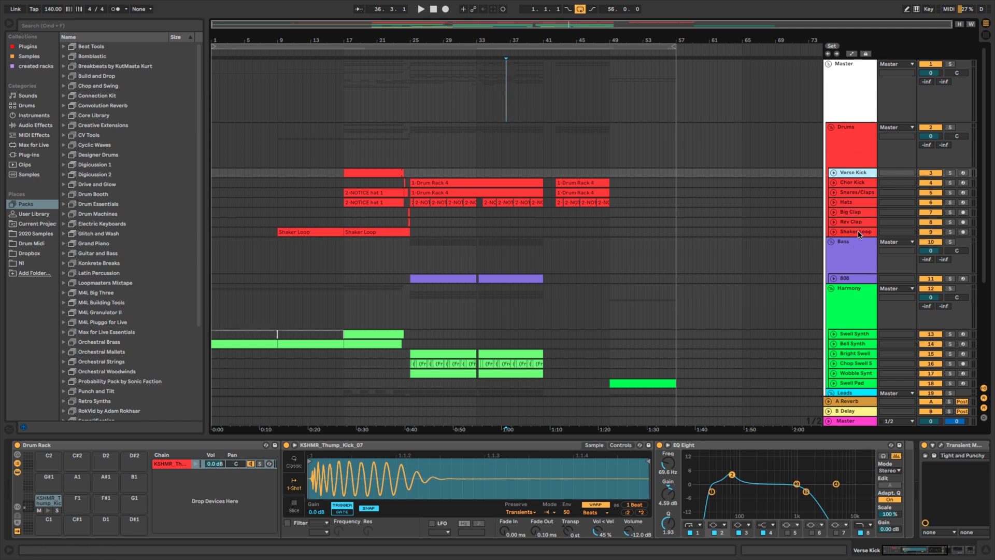
# Show the Snares/Claps Drum Rack and check the Claps 005 and BL3R Snare 3 chain options.
pyautogui.click(845, 194)
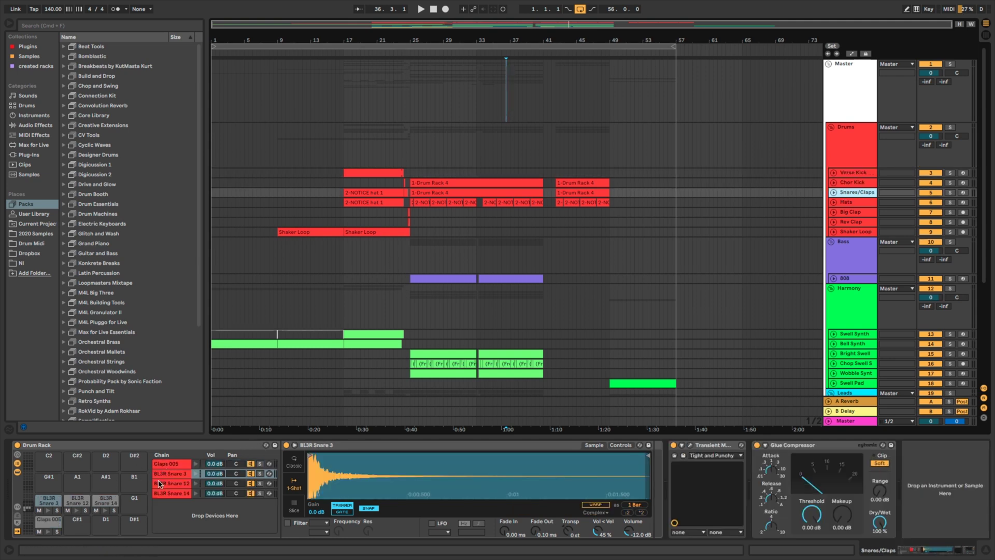
pyautogui.rightClick(172, 465)
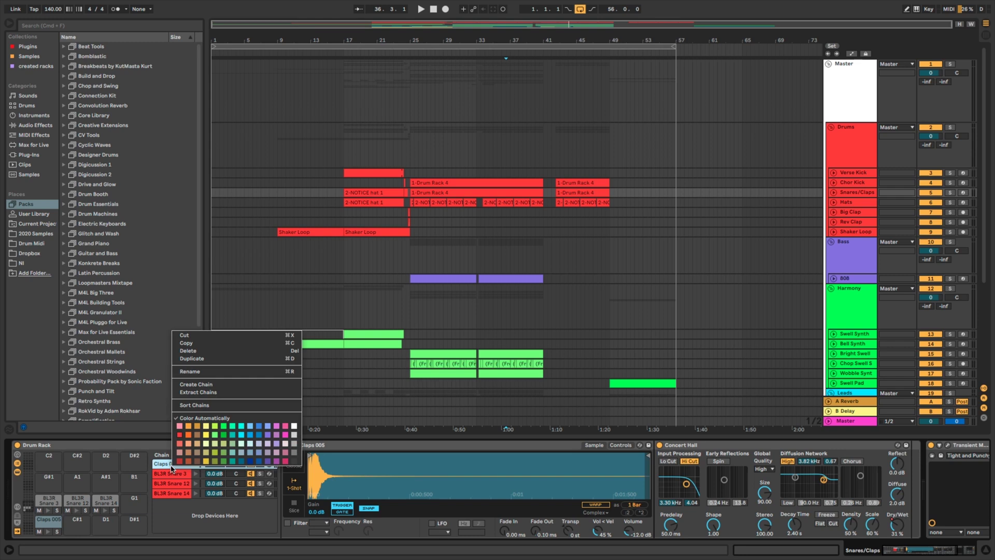
pyautogui.press('Escape')
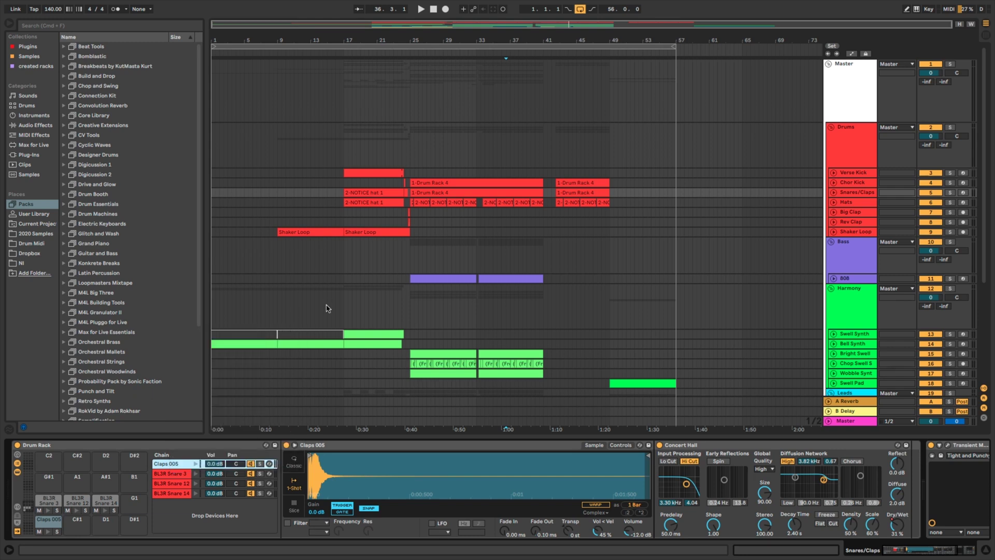
pyautogui.click(172, 474)
pyautogui.rightClick(172, 475)
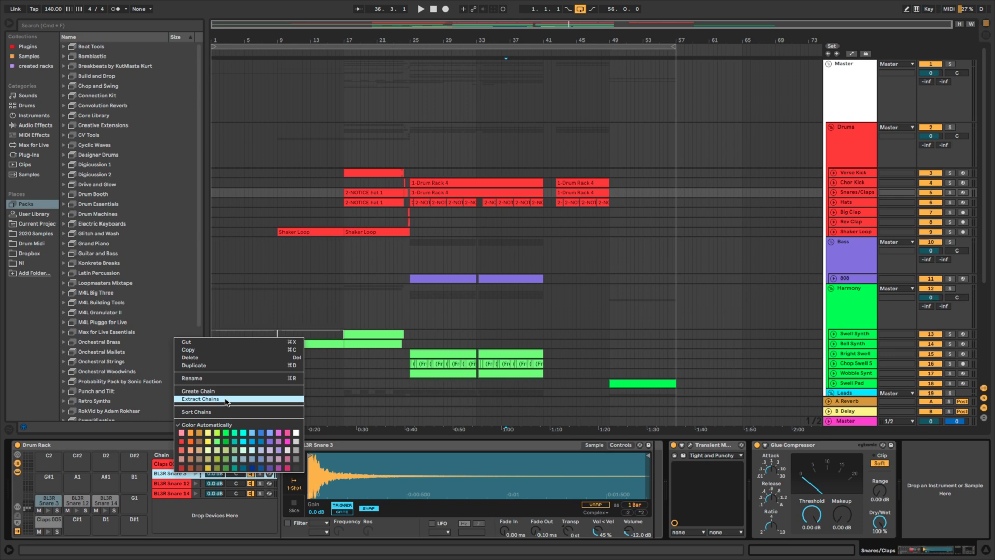
pyautogui.press('Escape')
# Extract the Claps 005 chain from the Drum Rack into its own new track.
pyautogui.click(175, 464)
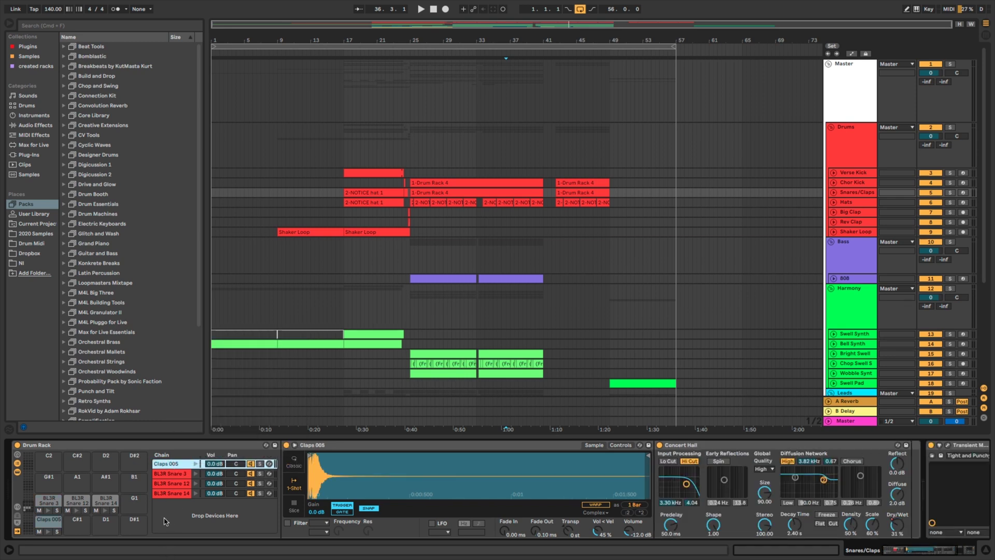
pyautogui.rightClick(179, 471)
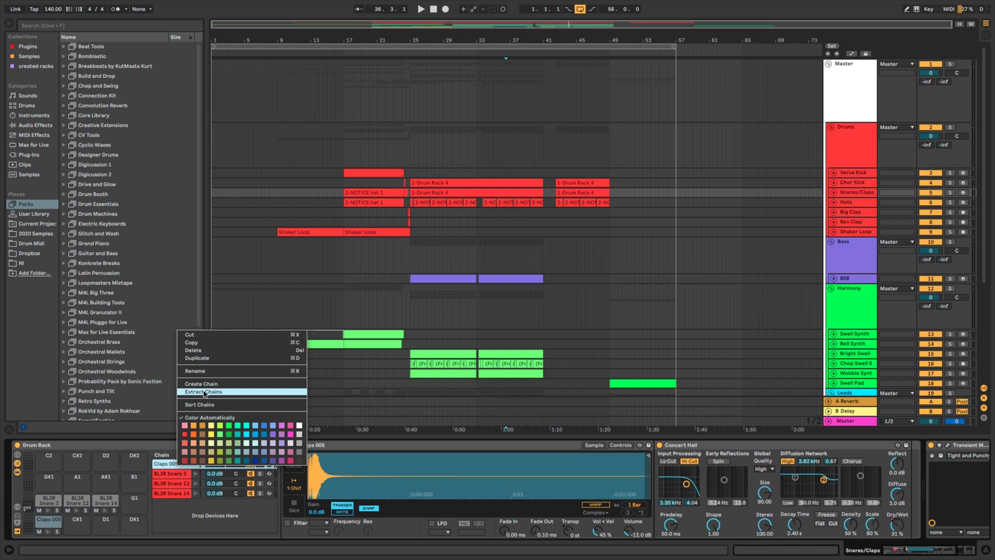
pyautogui.press('Escape')
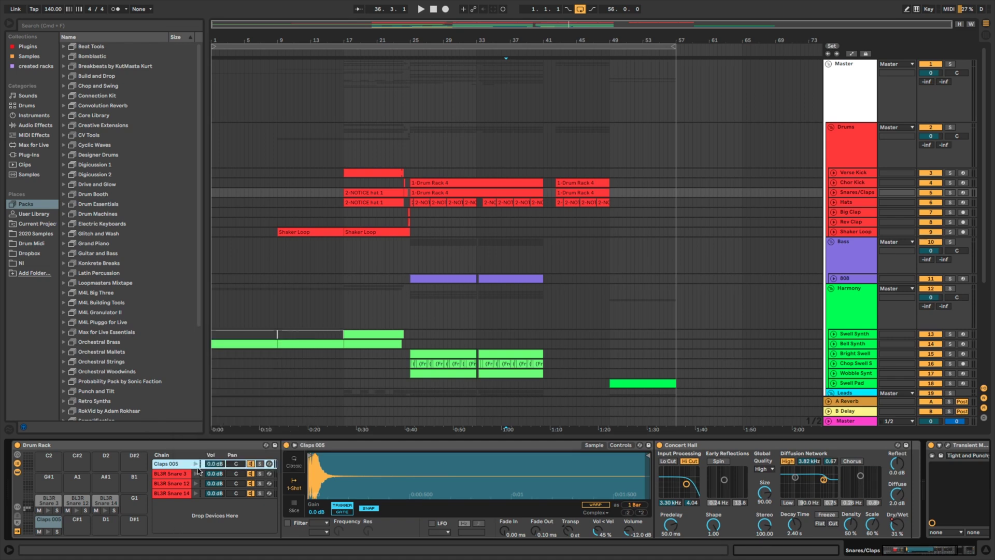
pyautogui.rightClick(168, 466)
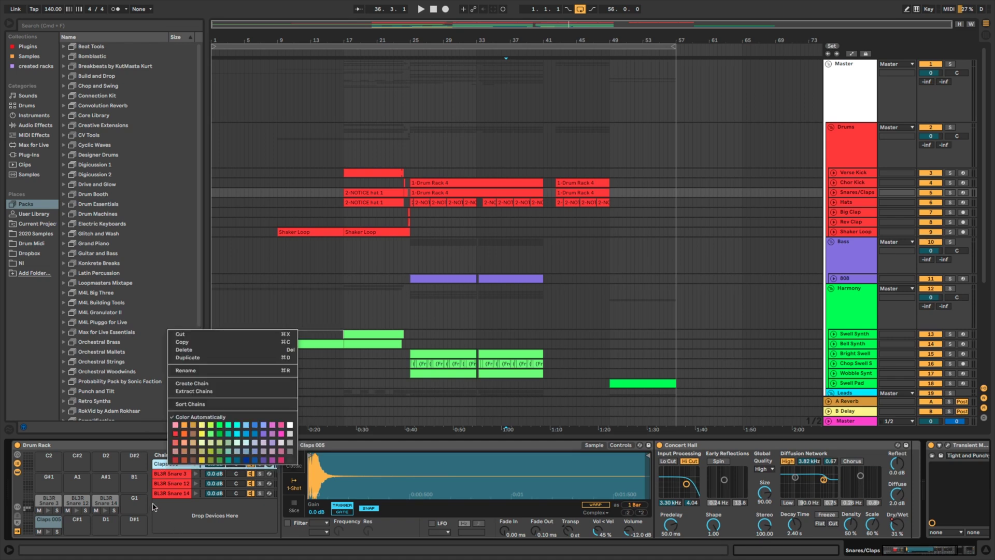
pyautogui.click(208, 392)
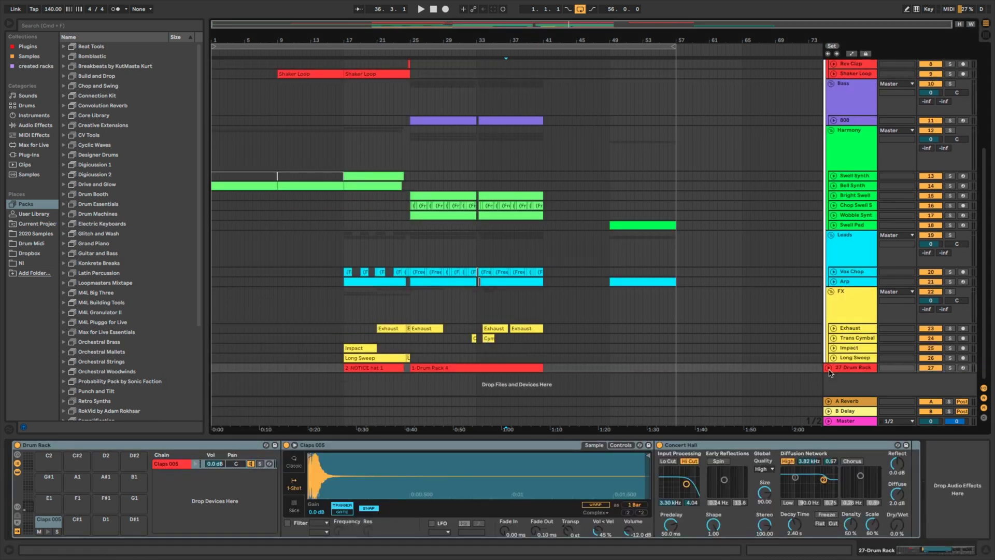
# Move the extracted Drum Rack track into the Drums group below Snares/Claps and rename it Claps.
pyautogui.moveTo(848, 370); pyautogui.dragTo(841, 144)
pyautogui.click(834, 77)
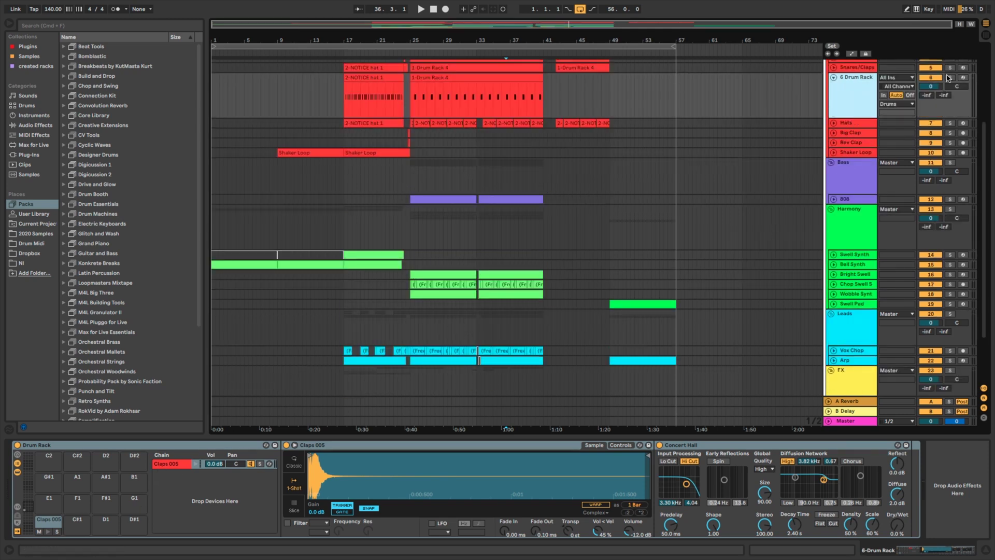
pyautogui.doubleClick(859, 77)
pyautogui.write('Claps')
pyautogui.press('Return')
pyautogui.click(832, 78)
pyautogui.scroll(2, 833, 124)
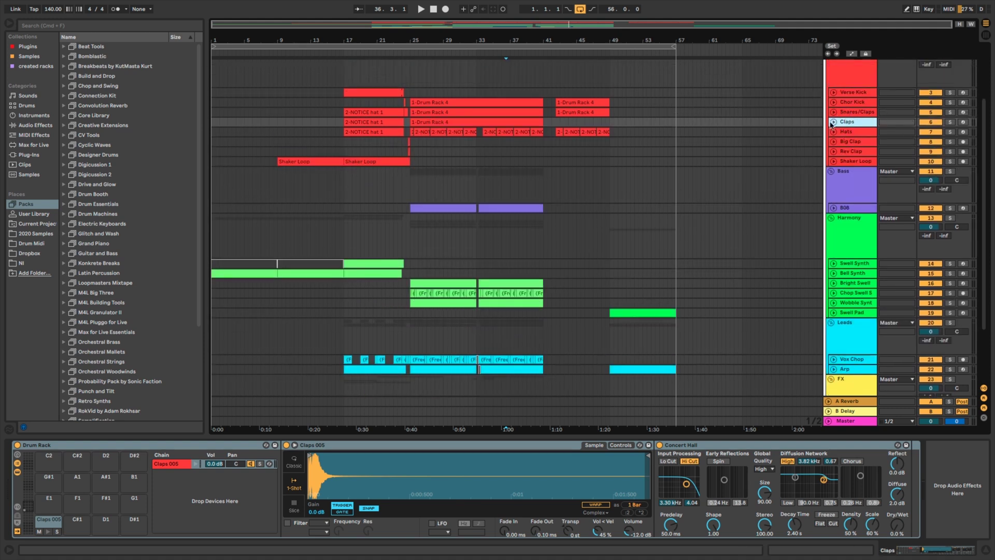
pyautogui.click(850, 112)
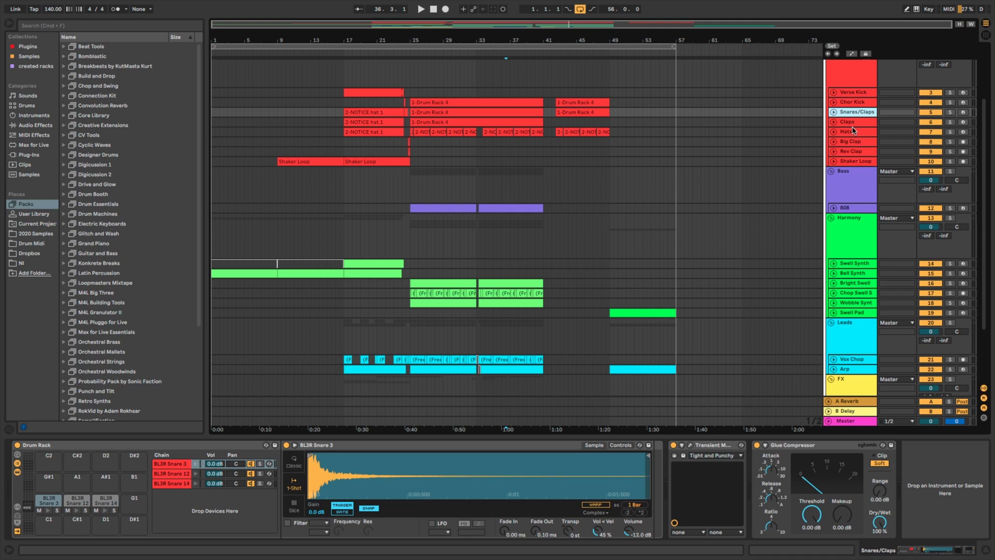
# Select the eight drum tracks from Verse Kick down to Shaker Loop.
pyautogui.scroll(3, 855, 145)
pyautogui.scroll(-6, 855, 145)
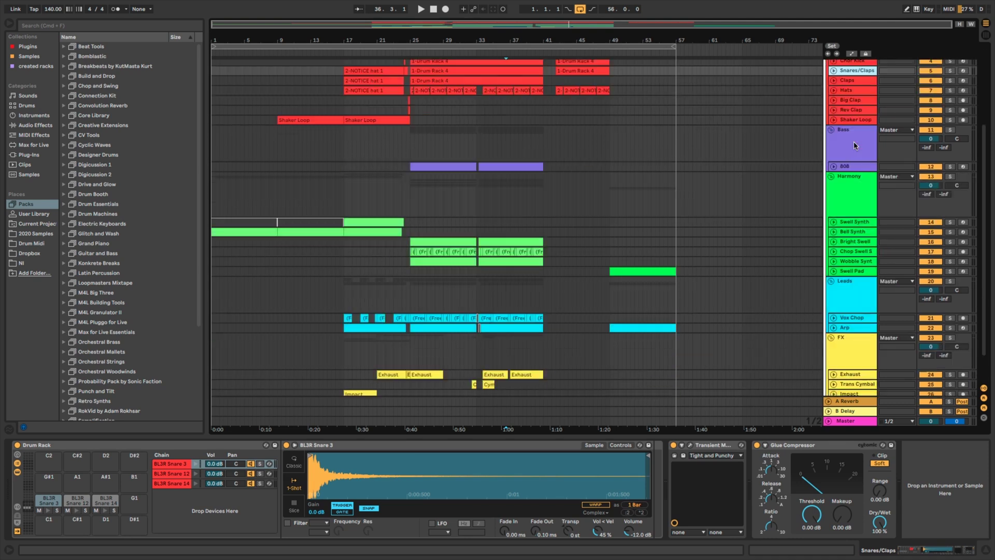
pyautogui.scroll(3, 855, 145)
pyautogui.scroll(3, 856, 145)
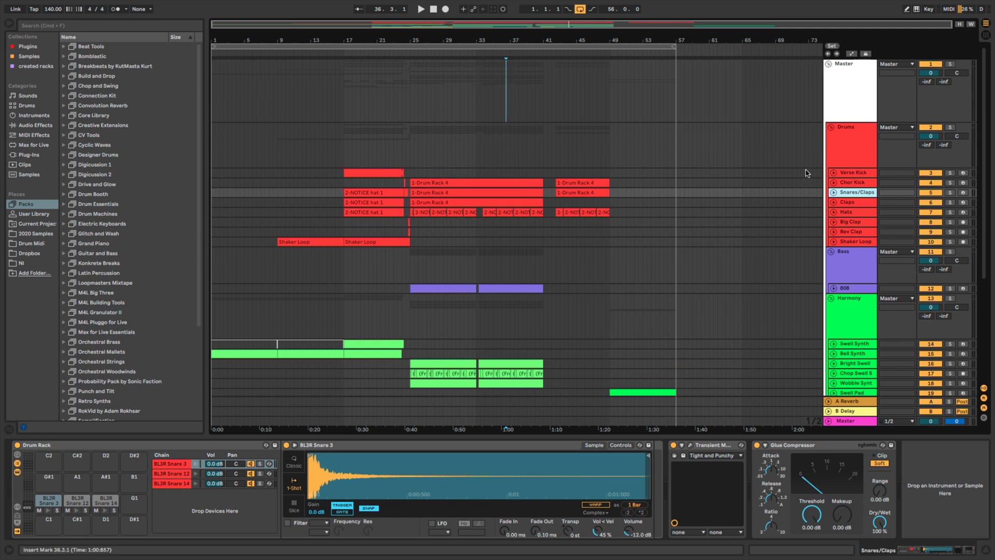
pyautogui.click(855, 175)
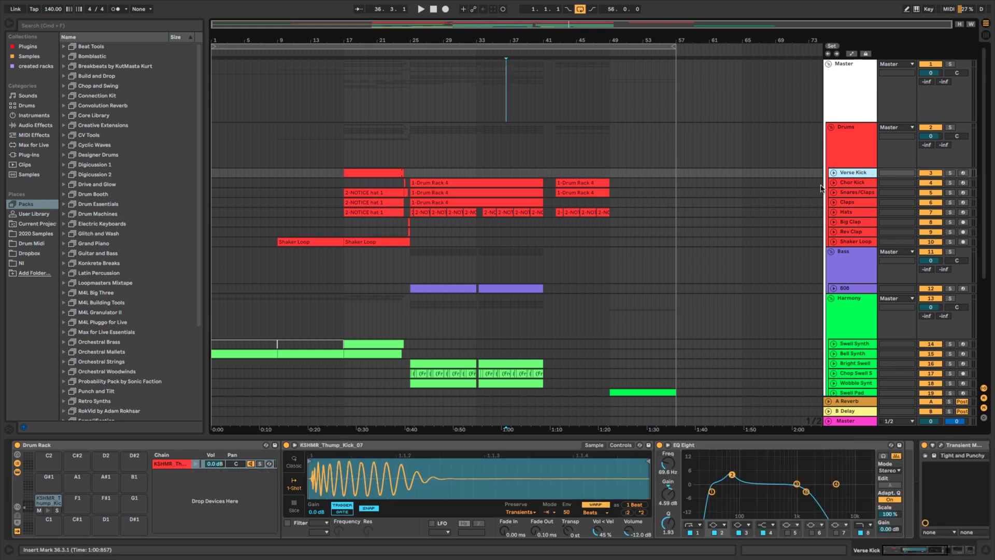
pyautogui.keyDown('shift'); pyautogui.click(852, 242); pyautogui.keyUp('shift')
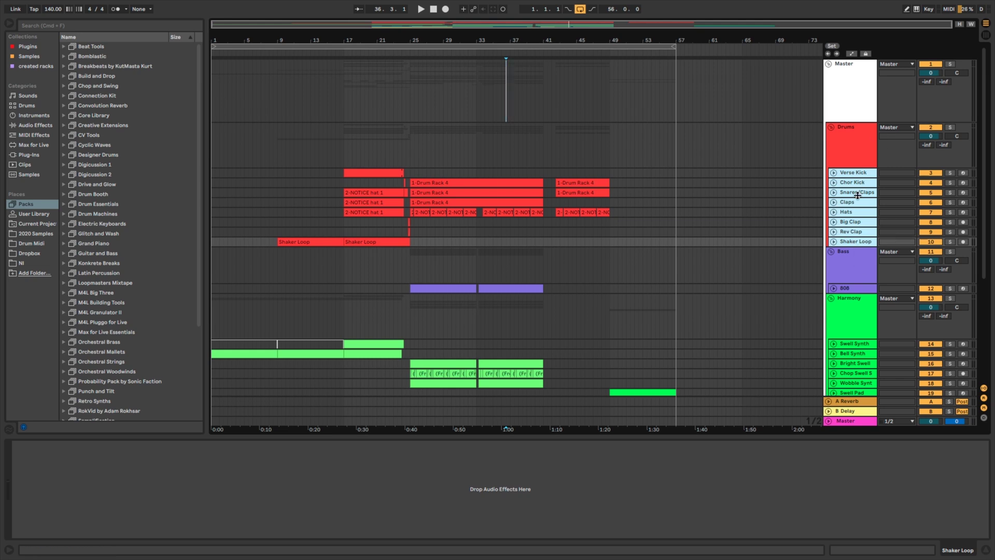
# Open Export Audio/Video from the File menu and keep Rendered Track on Selected Tracks Only.
pyautogui.press('super+shift+r')
pyautogui.click(518, 433)
pyautogui.click(58, 6)
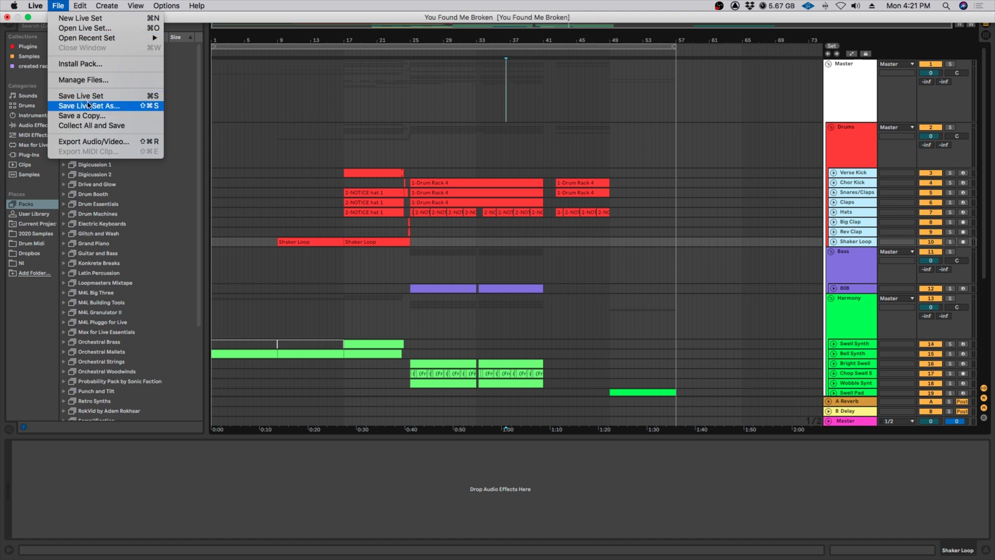
pyautogui.click(106, 145)
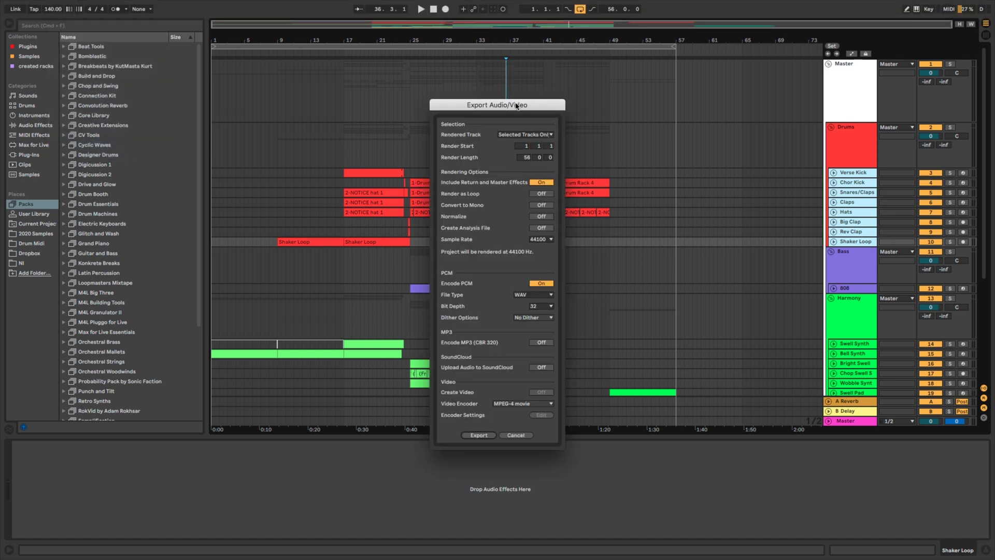
pyautogui.moveTo(516, 106); pyautogui.dragTo(698, 72)
pyautogui.click(712, 102)
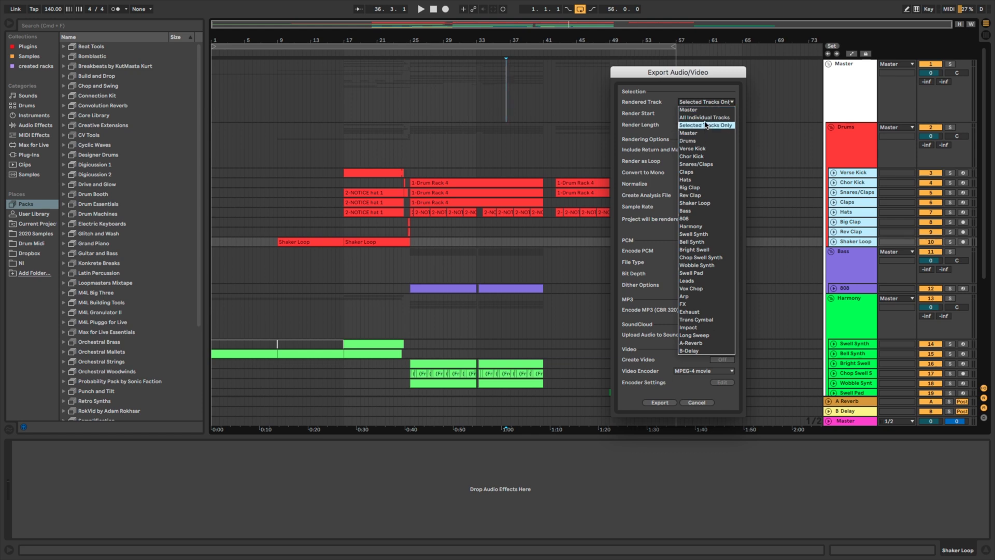
pyautogui.click(697, 90)
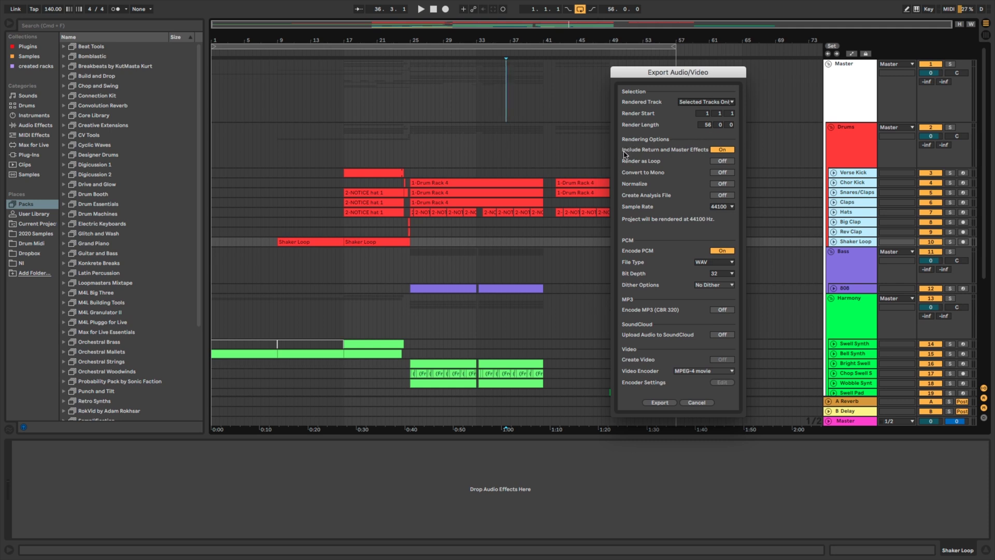
# Cancel the export and inspect the Verse Kick, Drums, Master and Drum Buss devices.
pyautogui.click(704, 403)
pyautogui.click(852, 173)
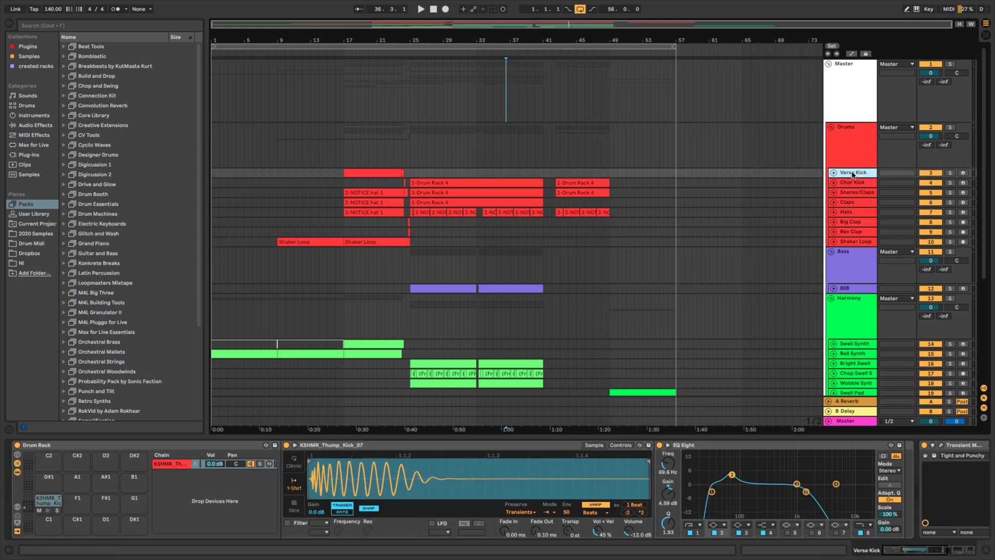
pyautogui.click(839, 143)
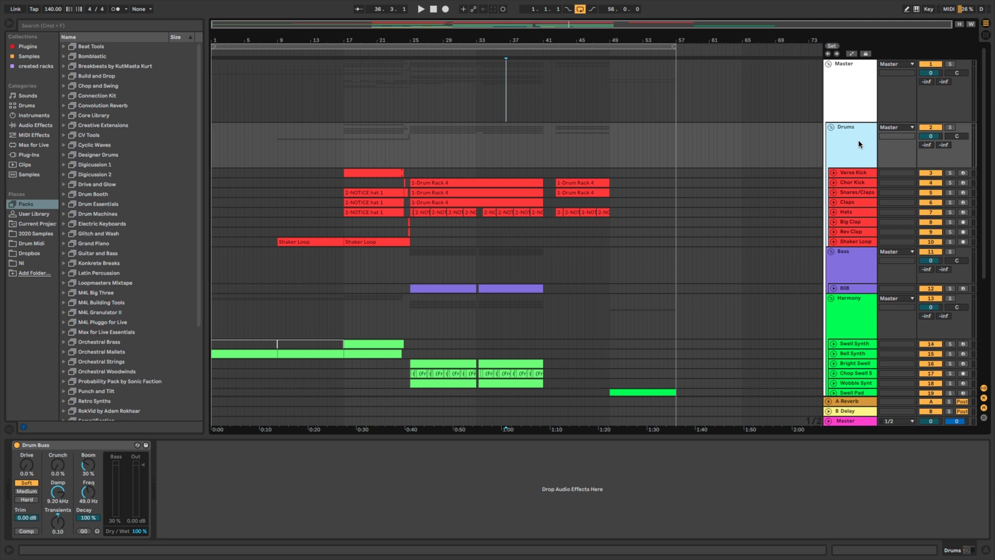
pyautogui.click(847, 85)
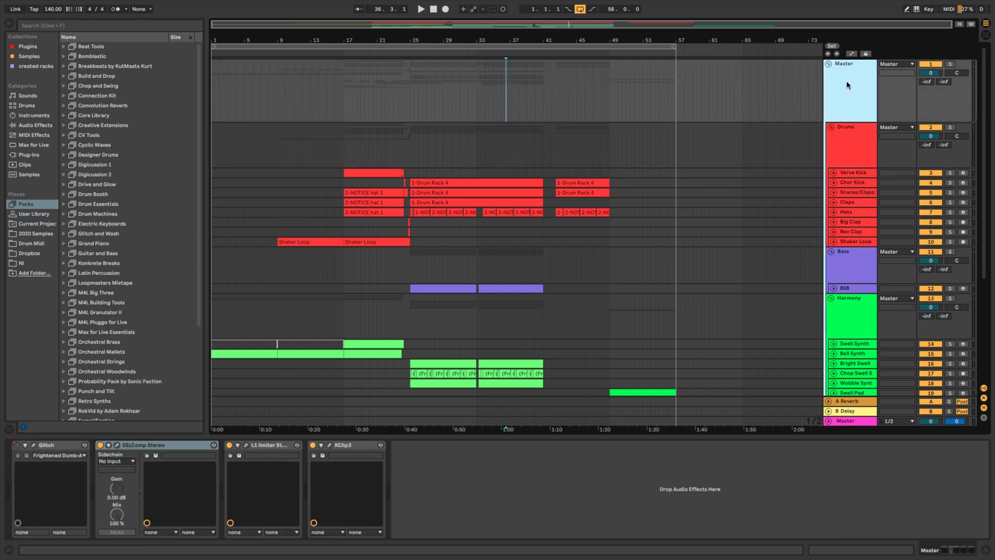
pyautogui.click(855, 174)
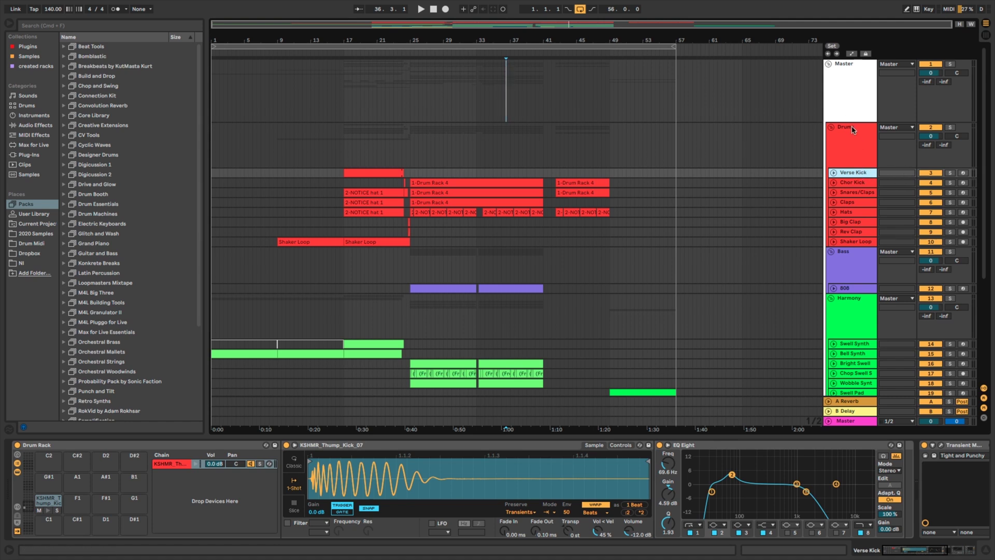
pyautogui.click(836, 157)
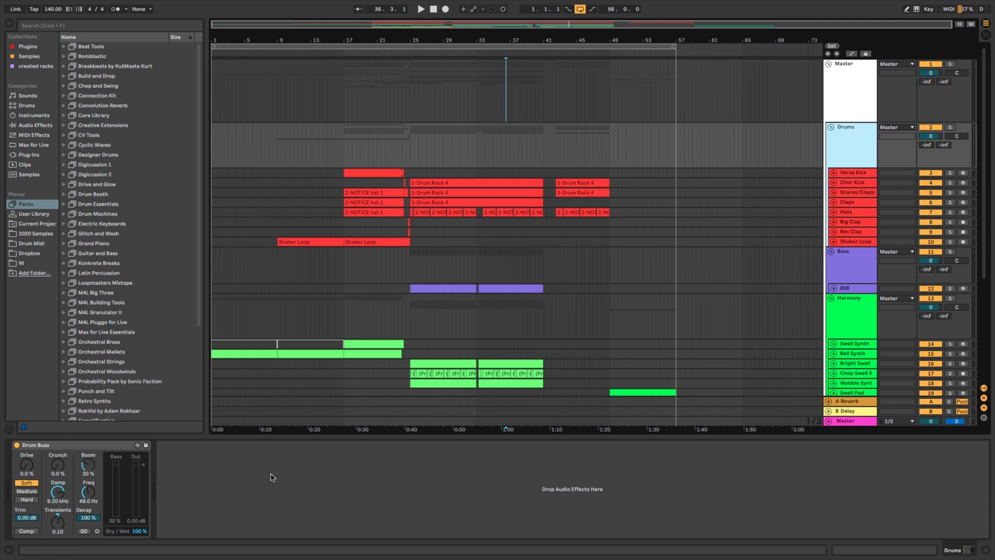
pyautogui.click(858, 173)
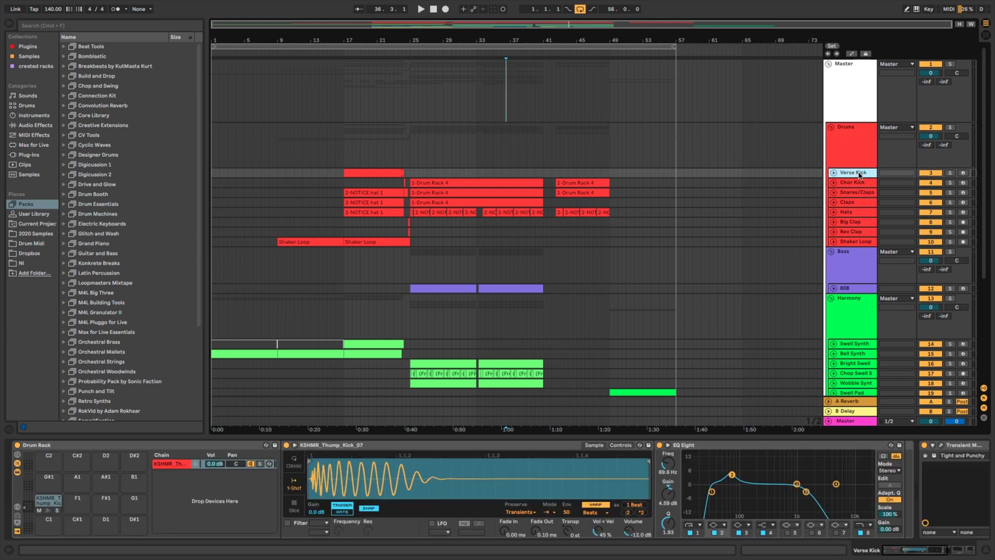
# Open and cancel the export again, check the Master's Glitch plugin, and reselect Verse Kick.
pyautogui.press('super+shift+r')
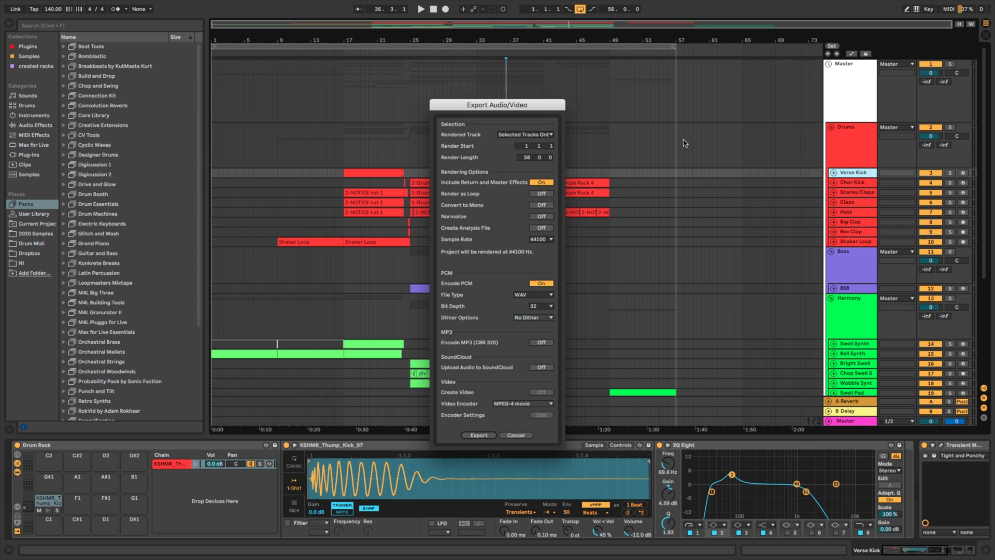
pyautogui.click(518, 435)
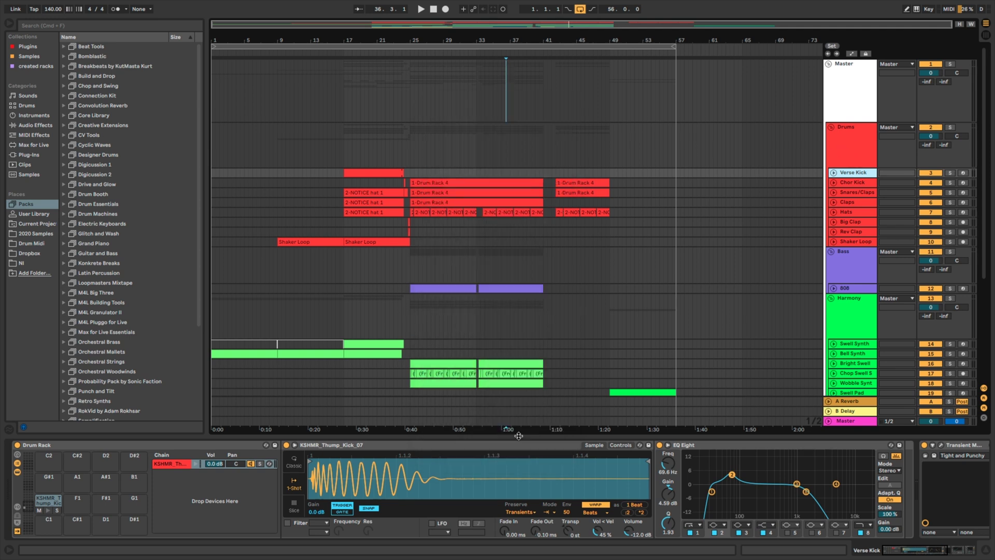
pyautogui.click(849, 65)
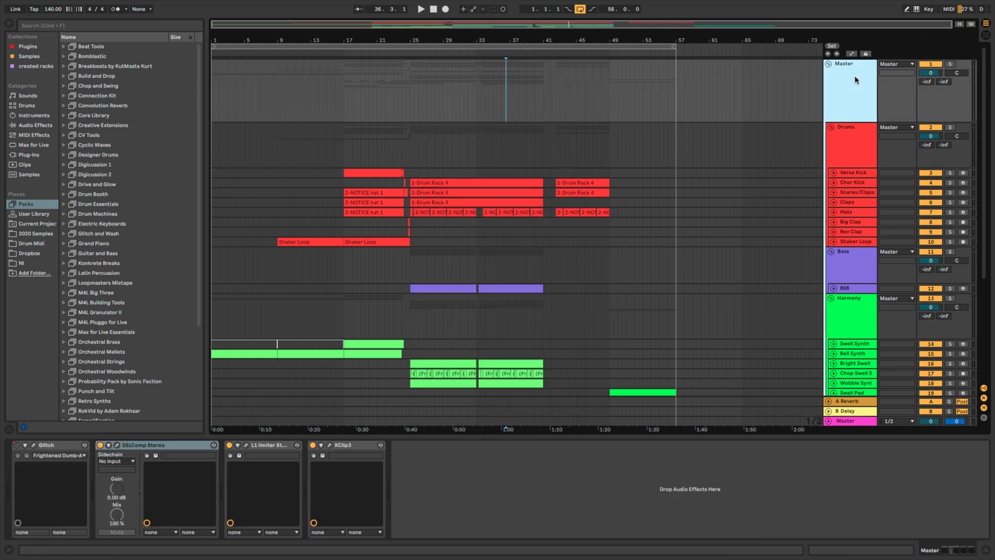
pyautogui.click(35, 445)
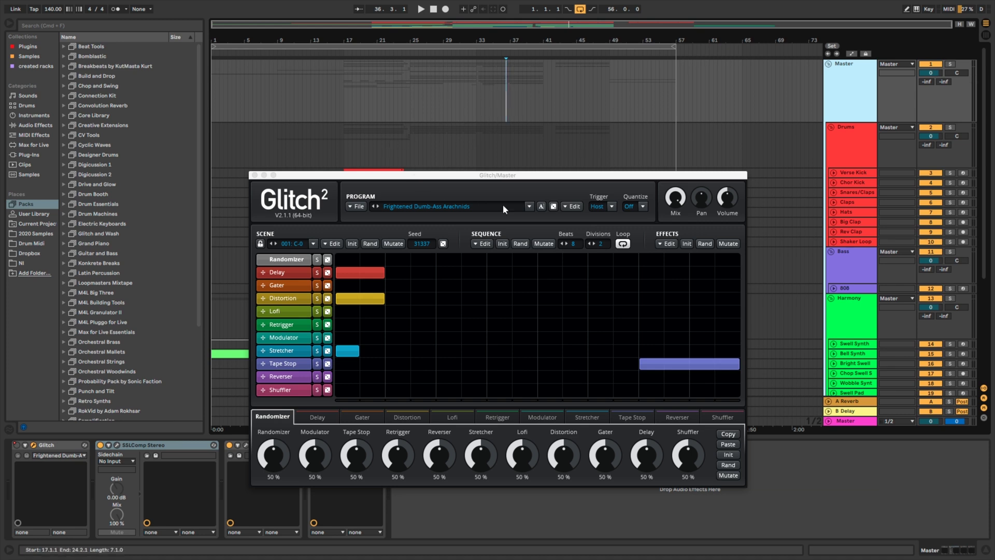
pyautogui.click(254, 175)
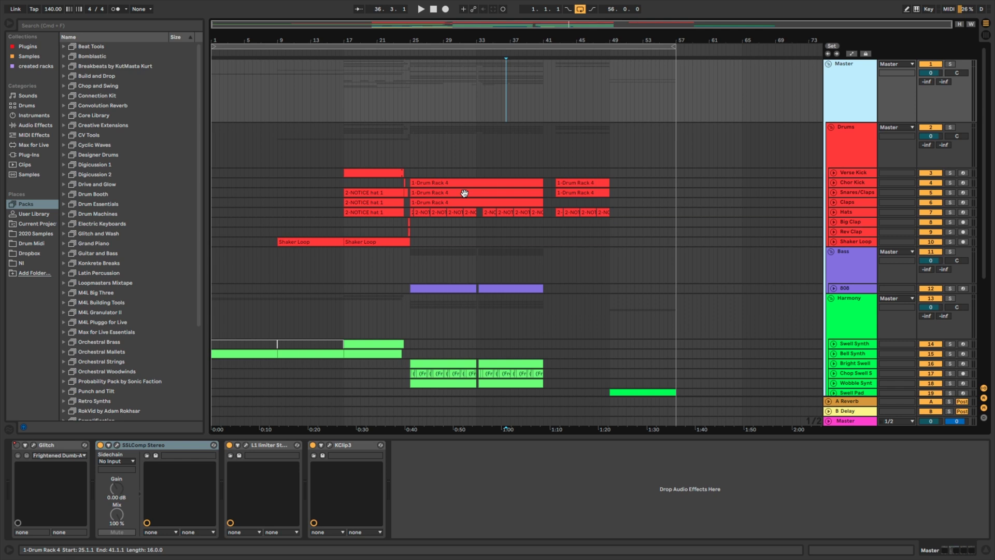
pyautogui.click(850, 173)
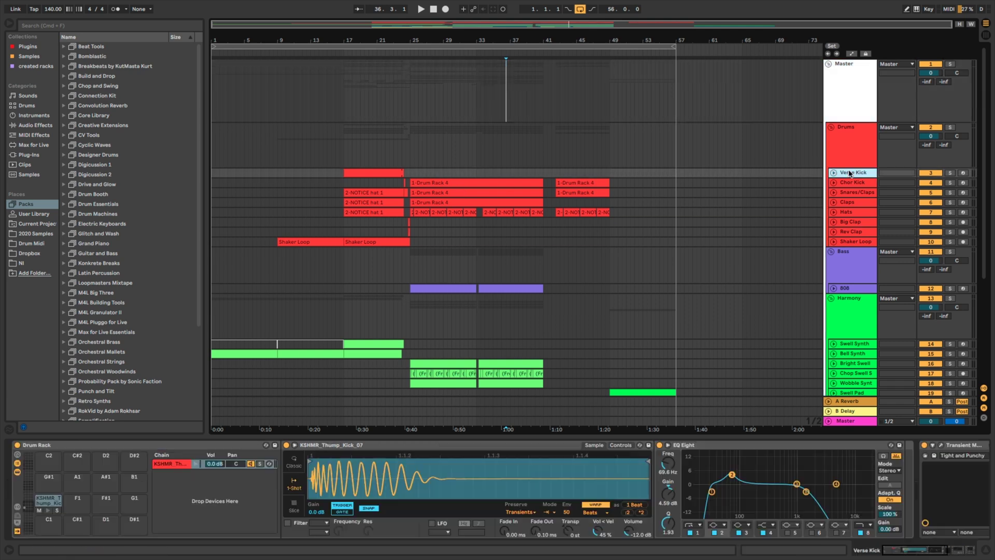
# Select Verse Kick through Shaker Loop and export Selected Tracks Only at 44100 Hz.
pyautogui.keyDown('shift'); pyautogui.click(857, 242); pyautogui.keyUp('shift')
pyautogui.press('super+shift+r')
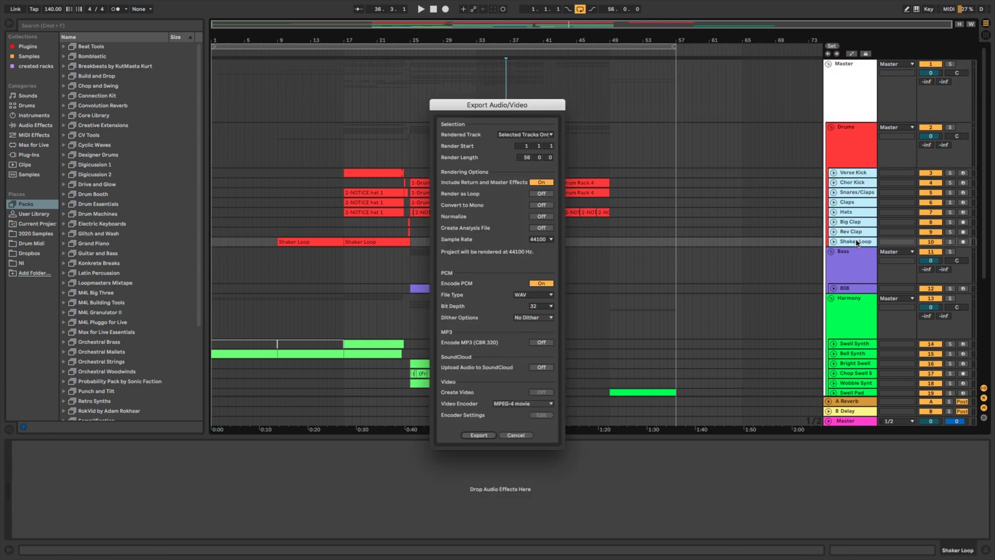
pyautogui.click(524, 135)
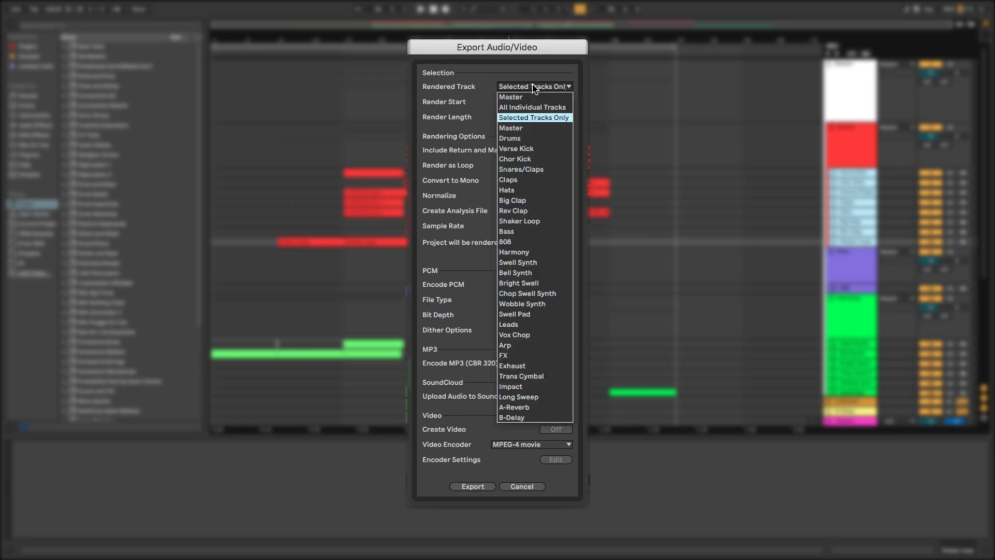
pyautogui.click(541, 117)
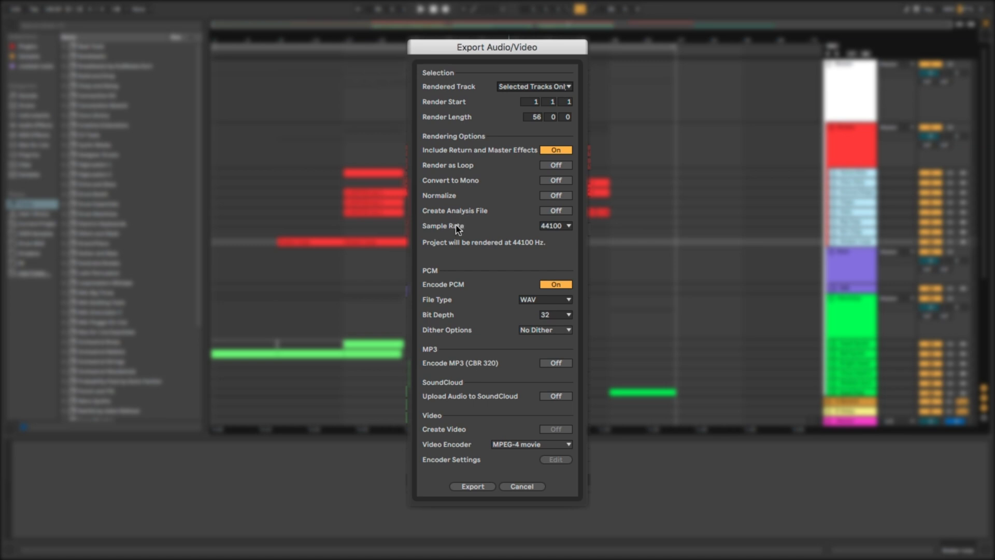
pyautogui.click(547, 229)
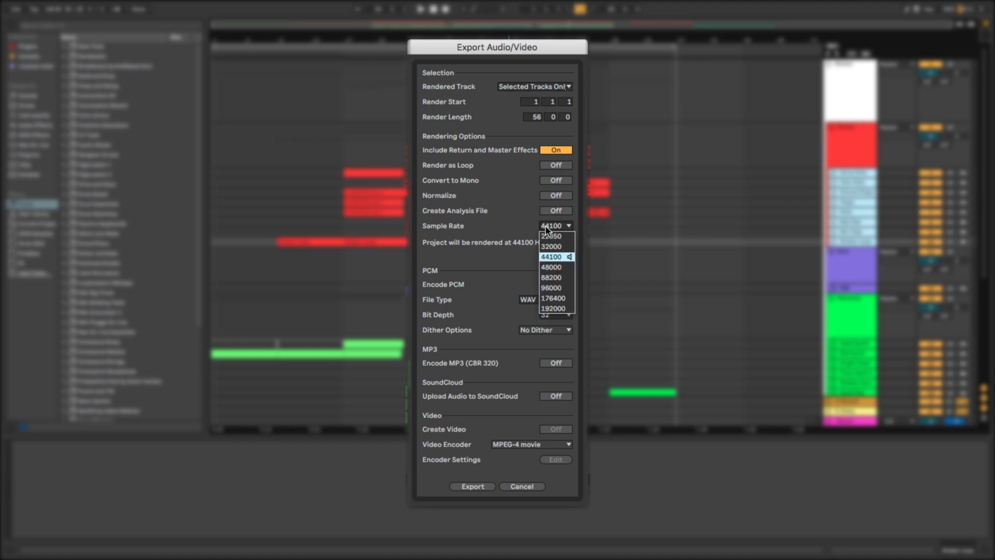
pyautogui.click(515, 217)
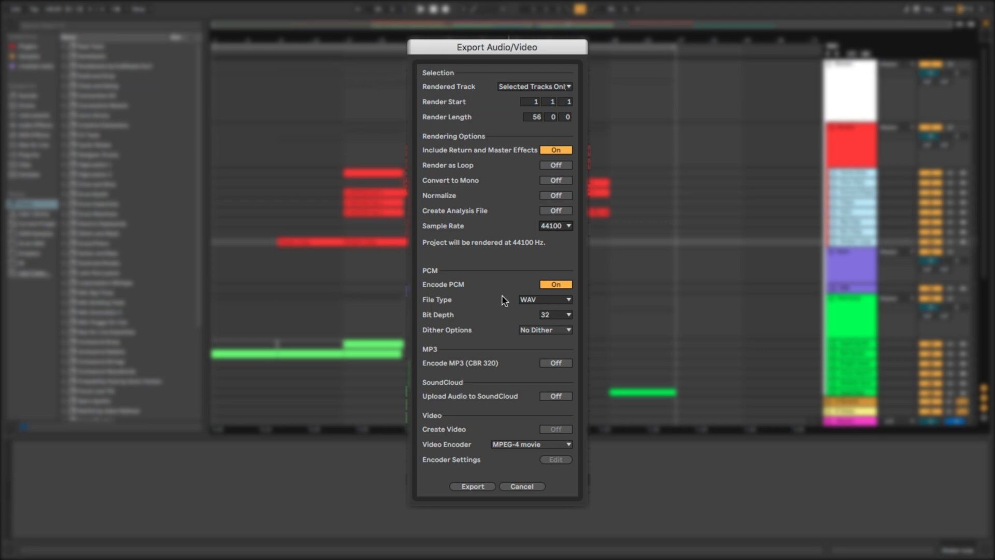
pyautogui.click(526, 301)
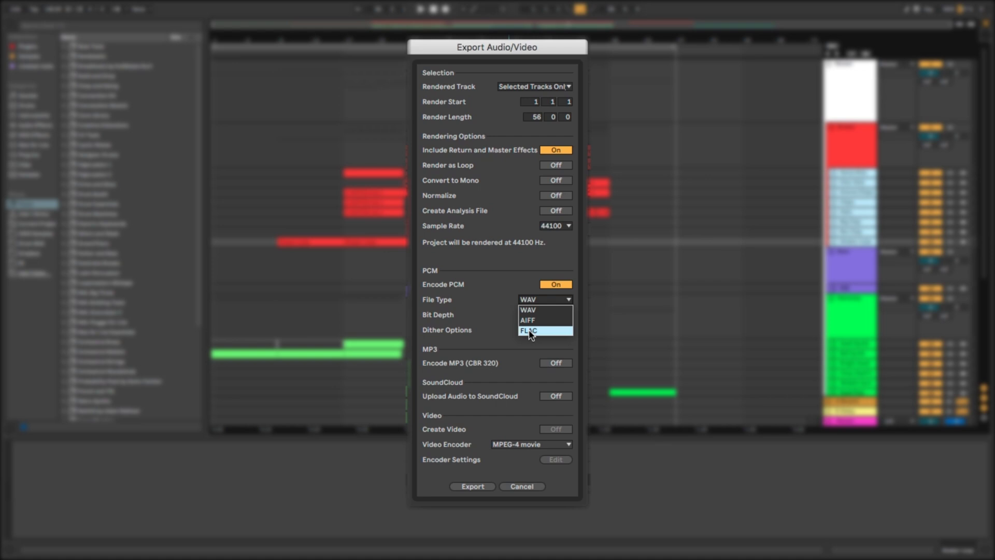
pyautogui.click(462, 283)
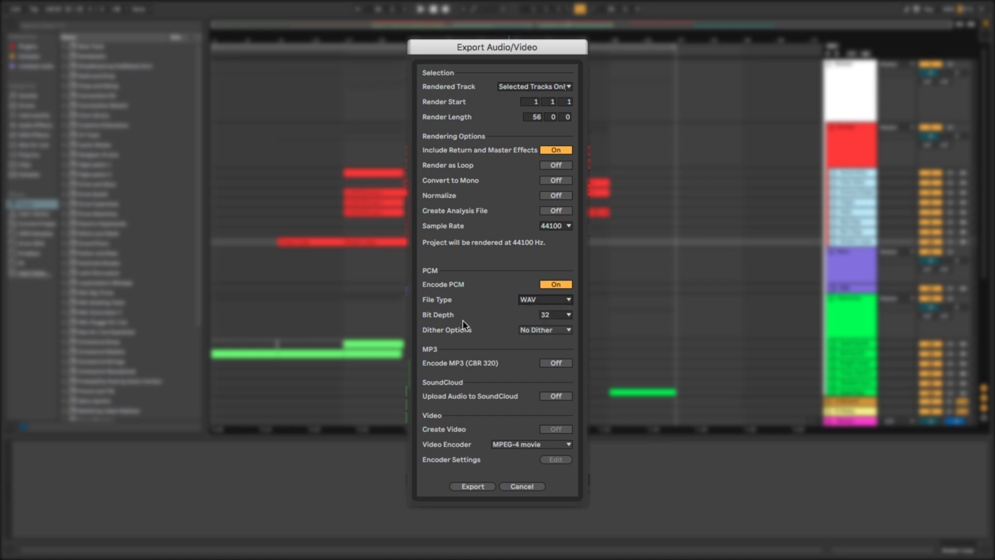
pyautogui.click(553, 317)
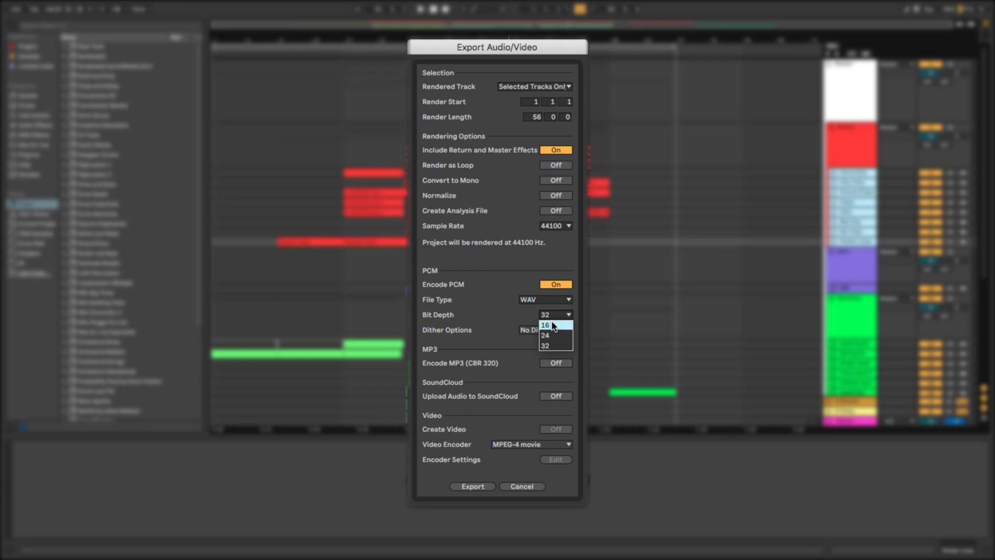
pyautogui.click(485, 312)
pyautogui.click(556, 315)
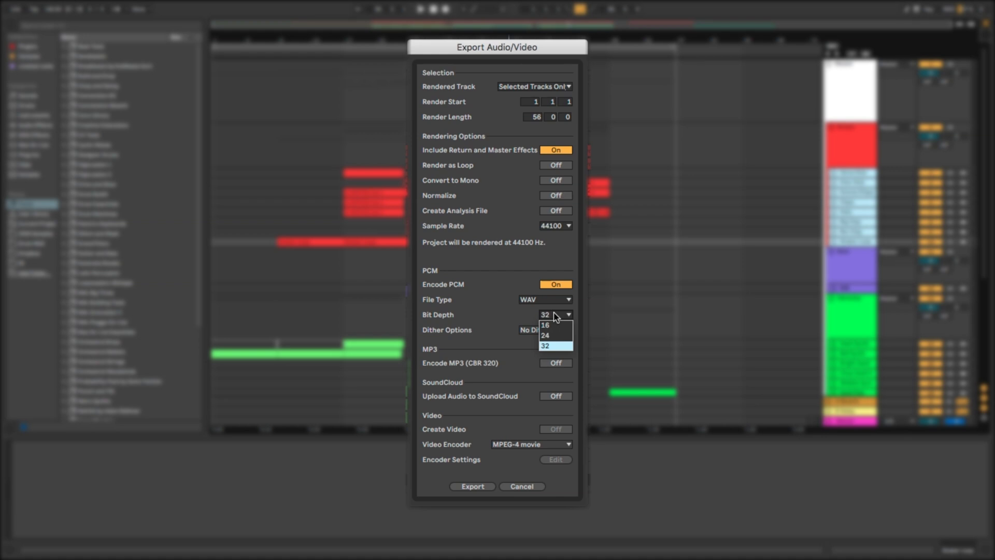
pyautogui.click(507, 319)
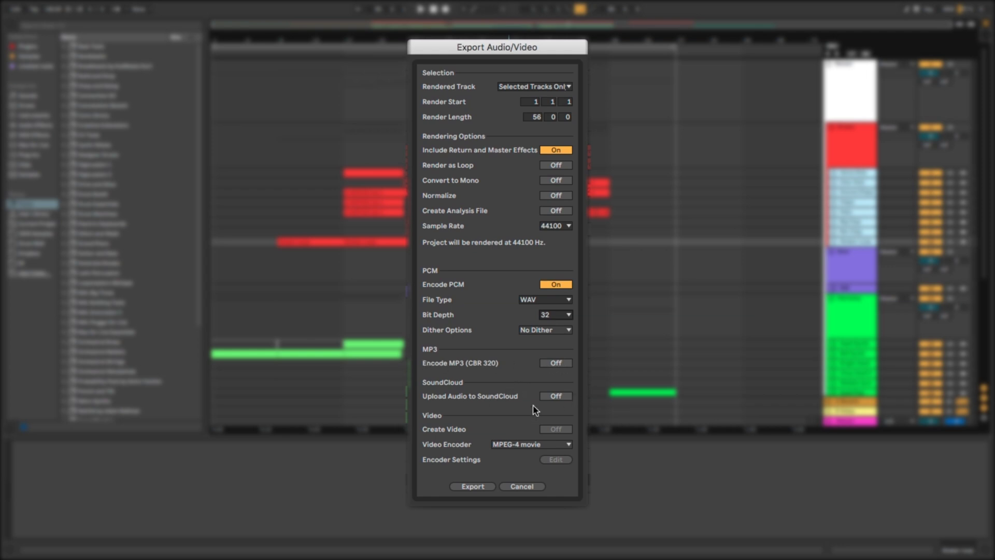
# Start the export and create a STEMS folder inside the song's project folder in Production Sessions.
pyautogui.click(485, 488)
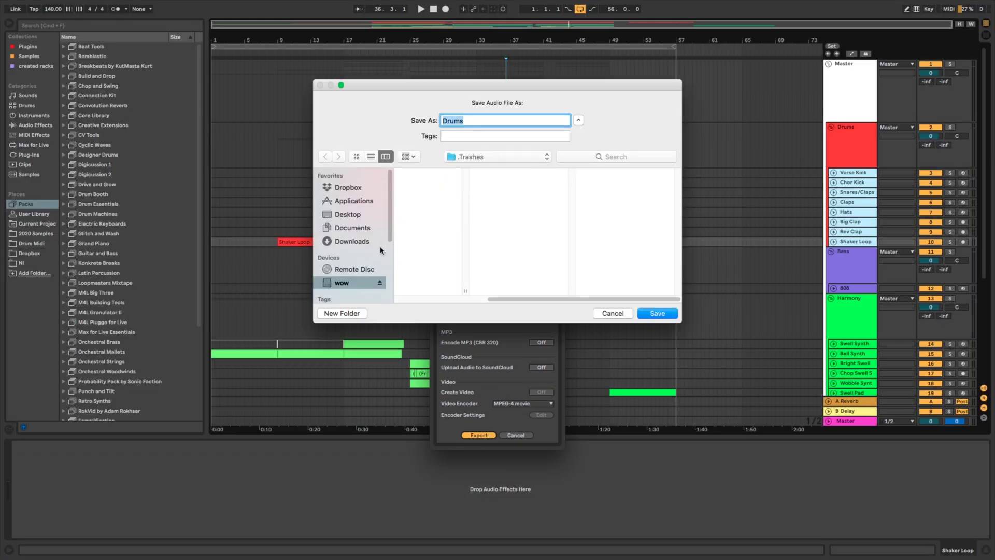
pyautogui.click(350, 283)
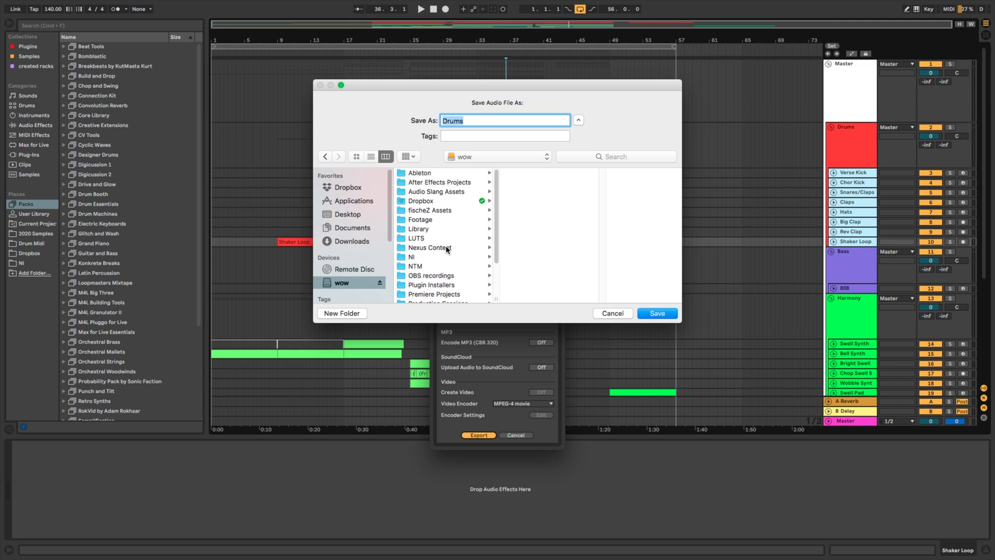
pyautogui.scroll(-3, 447, 248)
pyautogui.click(439, 262)
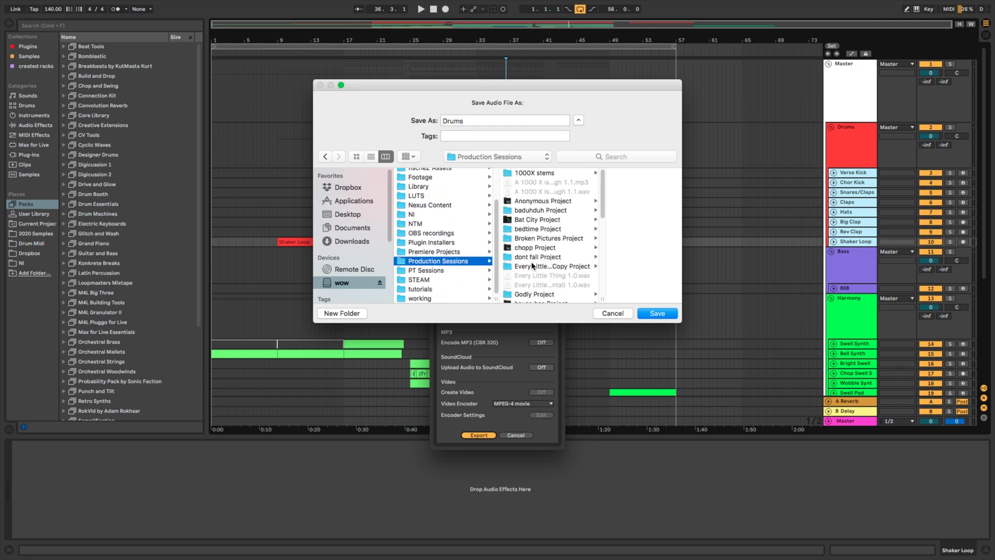
pyautogui.scroll(-5, 534, 267)
pyautogui.click(538, 299)
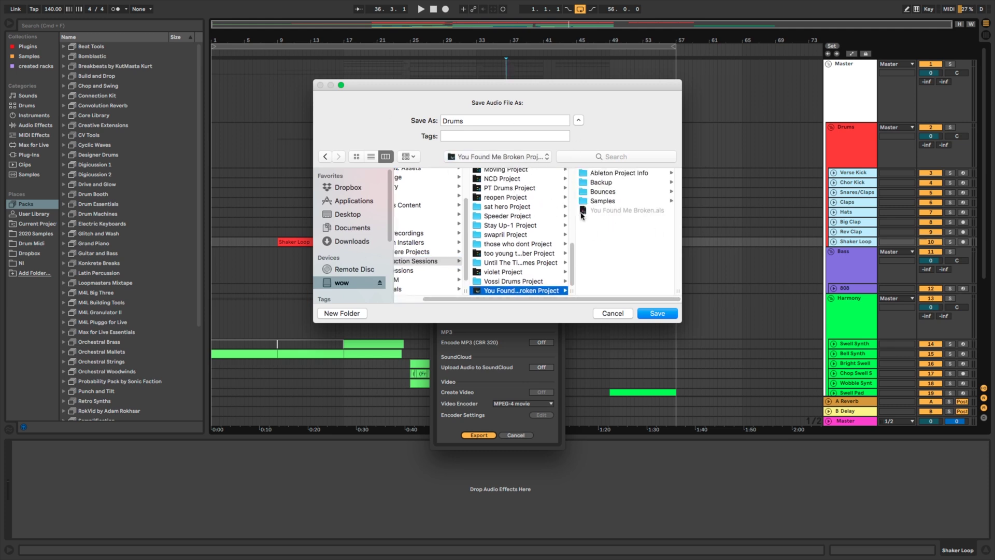
pyautogui.click(366, 315)
pyautogui.write('STEMS')
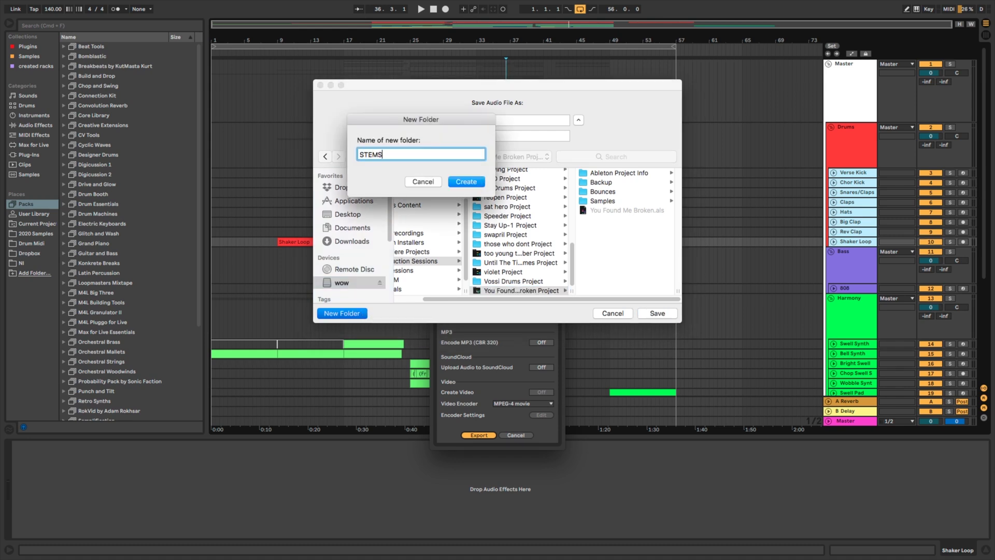
pyautogui.press('Return')
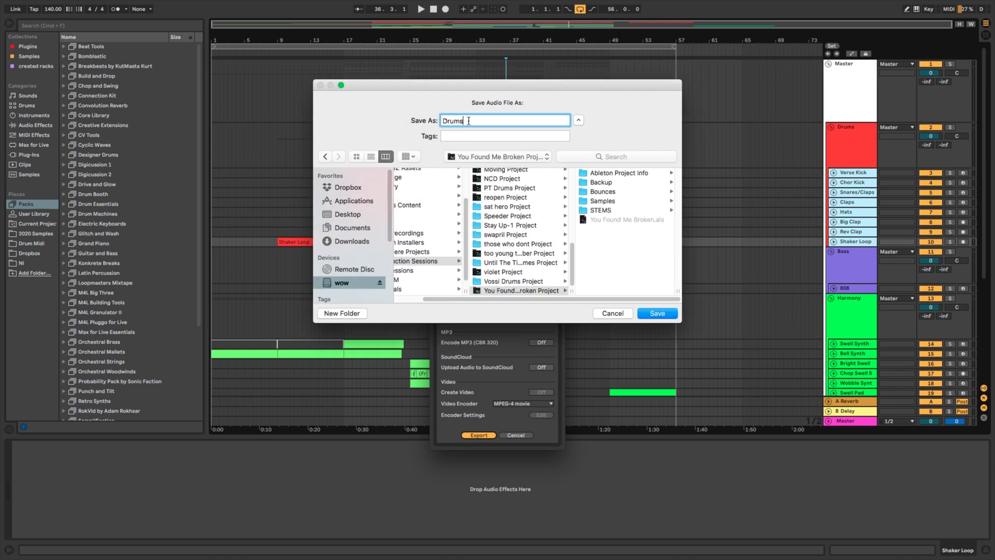
# Edit the Save As file name to the prefix 'Drums - '.
pyautogui.doubleClick(470, 121)
pyautogui.click(471, 121)
pyautogui.moveTo(471, 120); pyautogui.dragTo(444, 120)
# Render the drum stems, then select only the Claps track to show its Drum Rack and reverb.
pyautogui.click(657, 314)
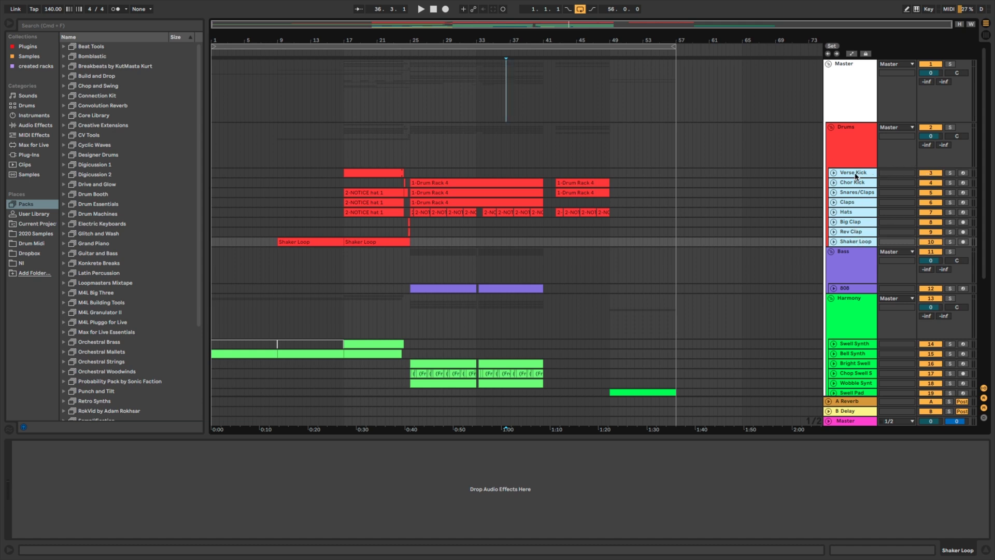
pyautogui.click(932, 175)
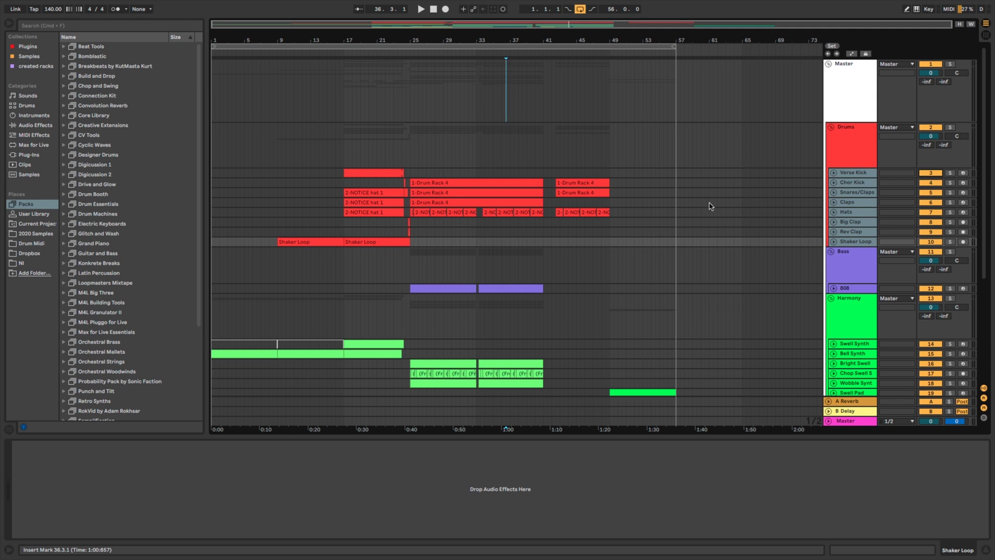
pyautogui.click(678, 203)
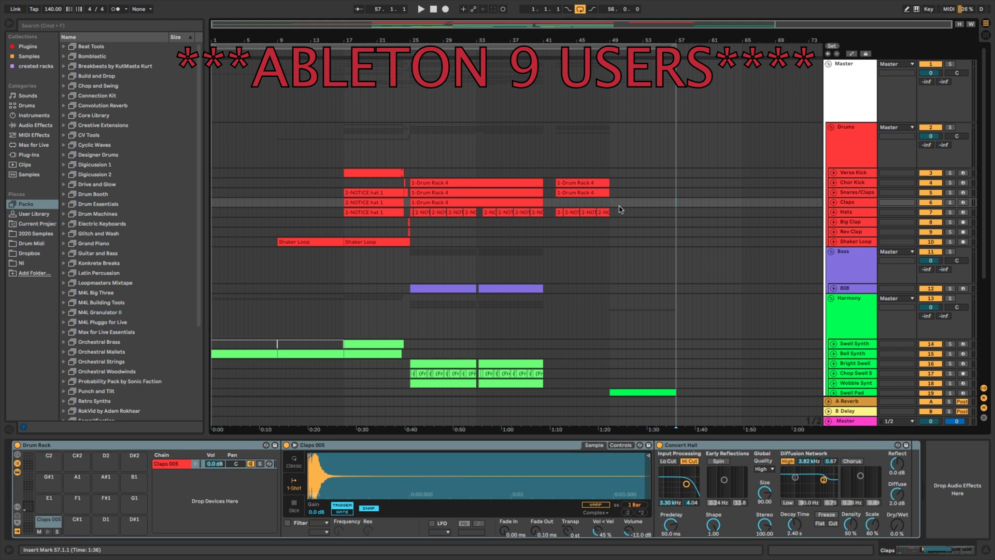
# Solo Verse Kick and set up a Master export, then cancel without rendering.
pyautogui.click(950, 173)
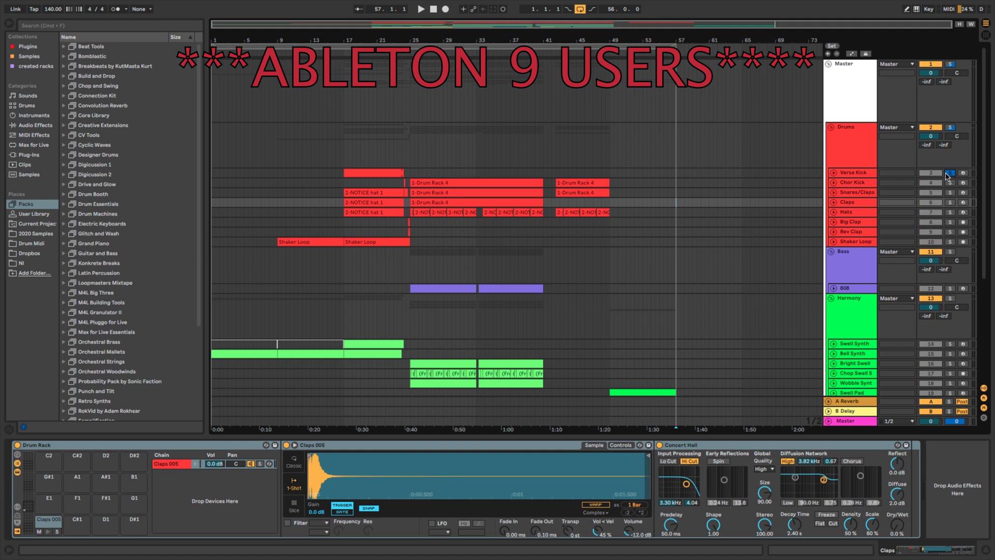
pyautogui.press('super+shift+r')
pyautogui.click(526, 136)
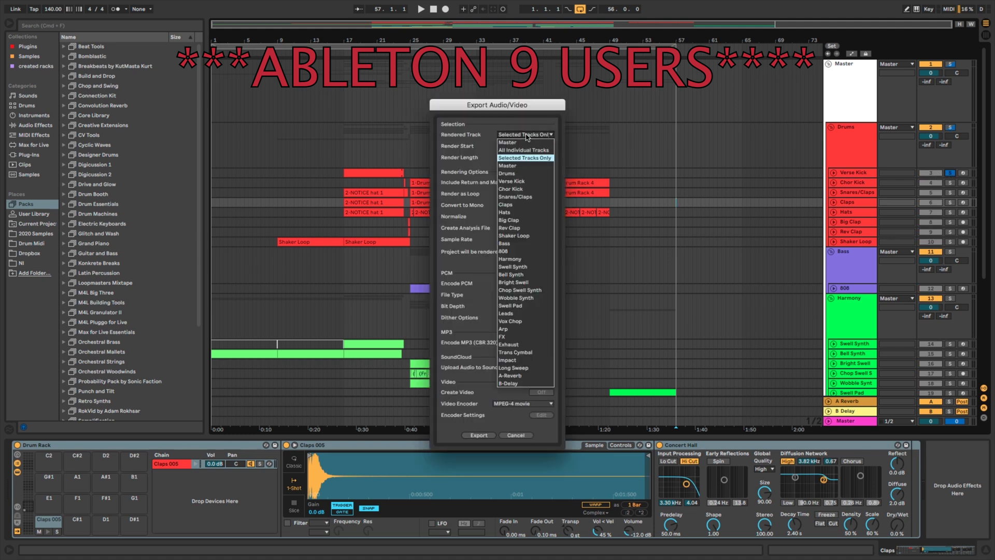
pyautogui.click(527, 144)
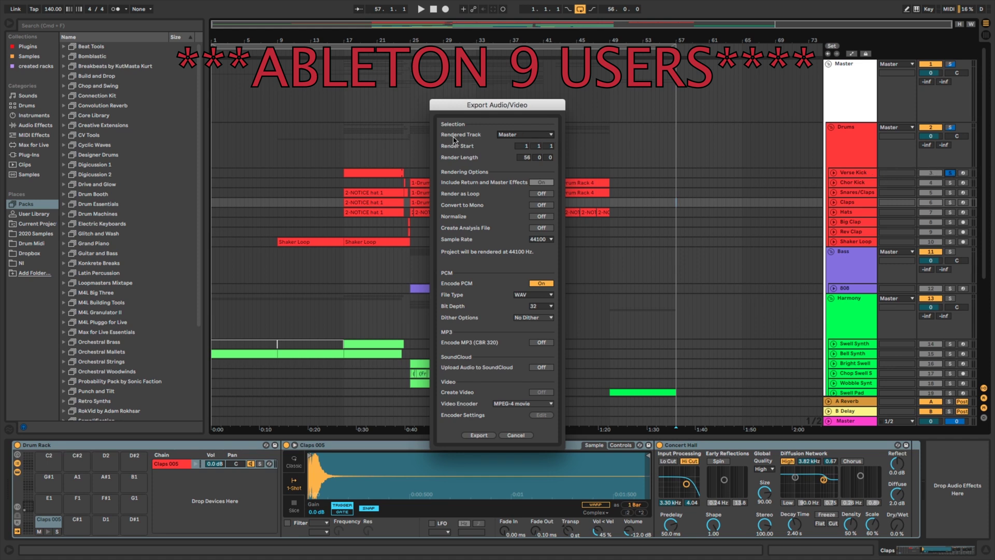
pyautogui.click(485, 435)
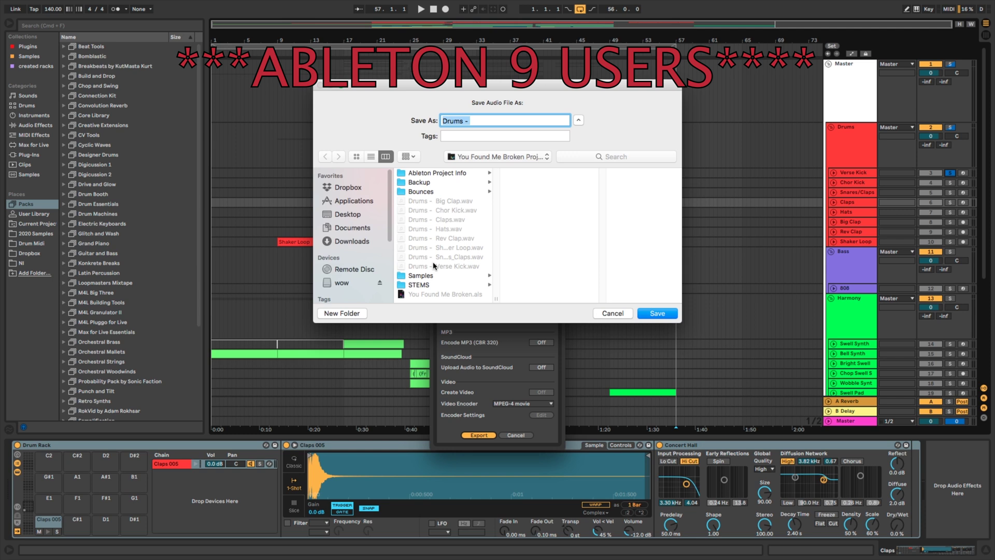
pyautogui.click(612, 313)
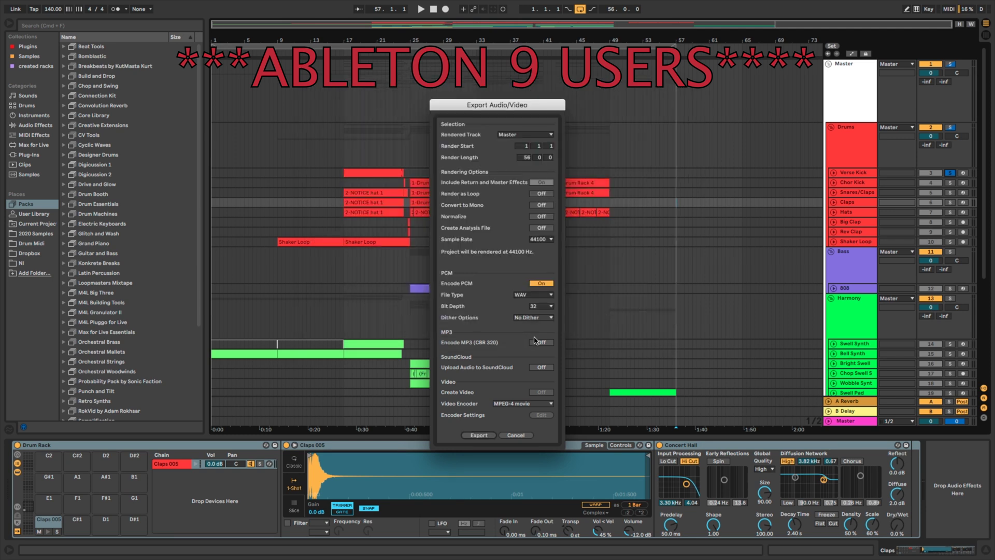
pyautogui.click(529, 438)
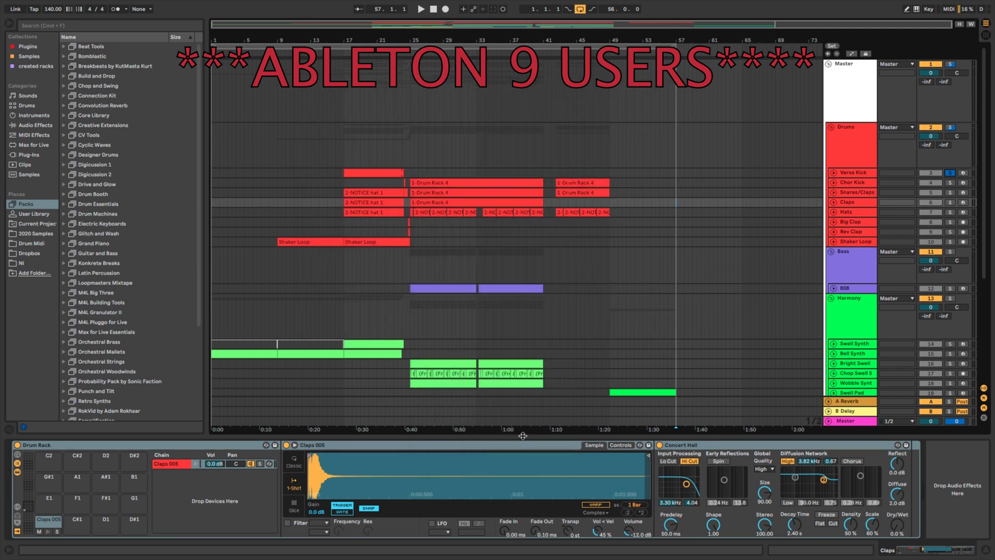
# Toggle solo across Verse Kick, Big Clap and Rev Clap, ending with nothing soloed.
pyautogui.click(951, 173)
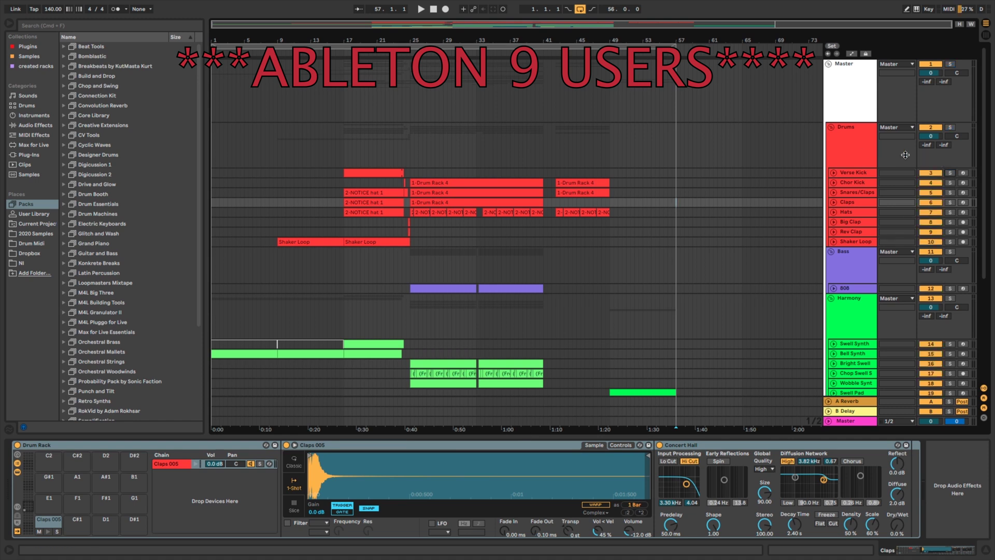
pyautogui.click(951, 173)
pyautogui.click(951, 183)
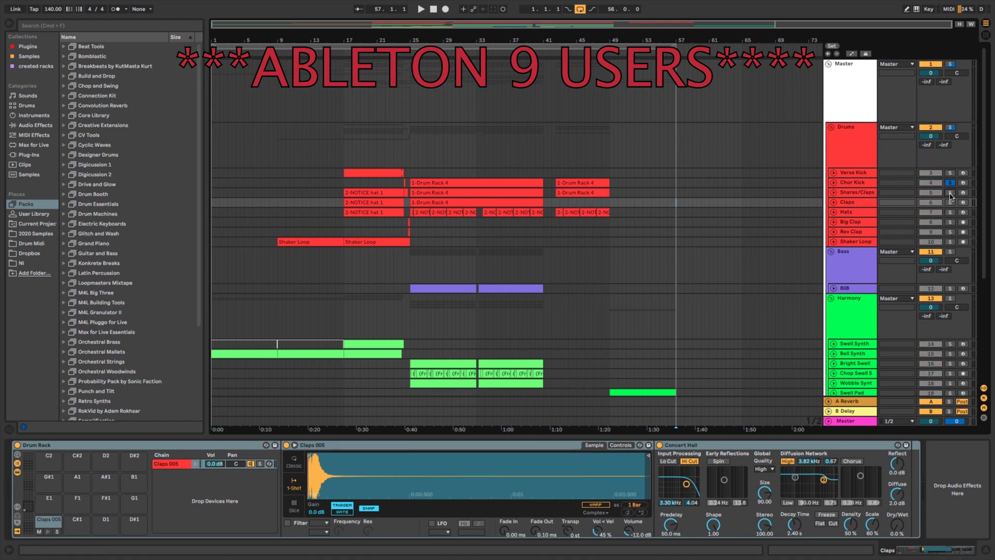
pyautogui.click(951, 222)
pyautogui.click(950, 232)
pyautogui.click(951, 241)
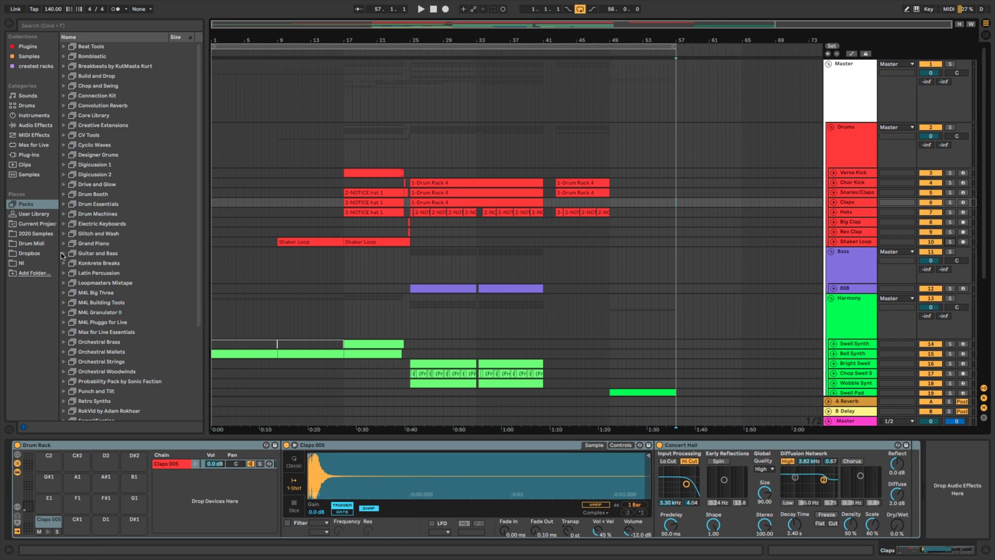
# Move the eight drum WAVs, Big Clap through Verse Kick, into the Current Project STEMS folder.
pyautogui.click(32, 225)
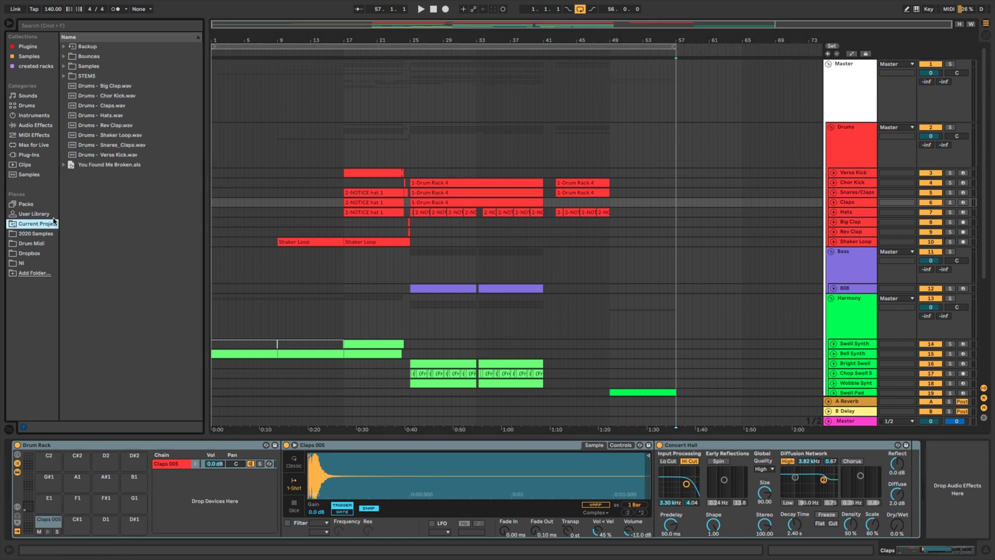
pyautogui.click(109, 89)
pyautogui.keyDown('shift'); pyautogui.click(113, 154); pyautogui.keyUp('shift')
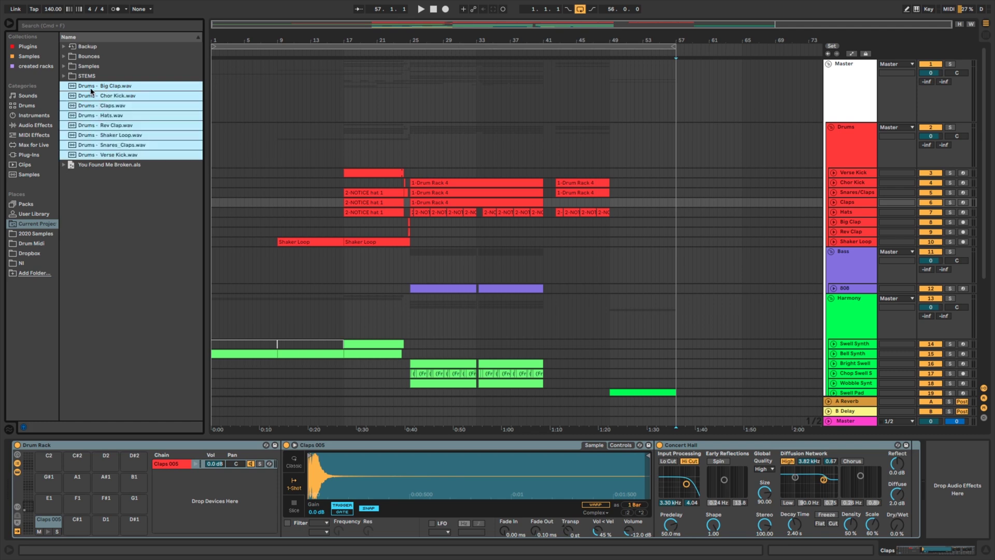
pyautogui.moveTo(95, 88); pyautogui.dragTo(85, 78)
pyautogui.click(63, 76)
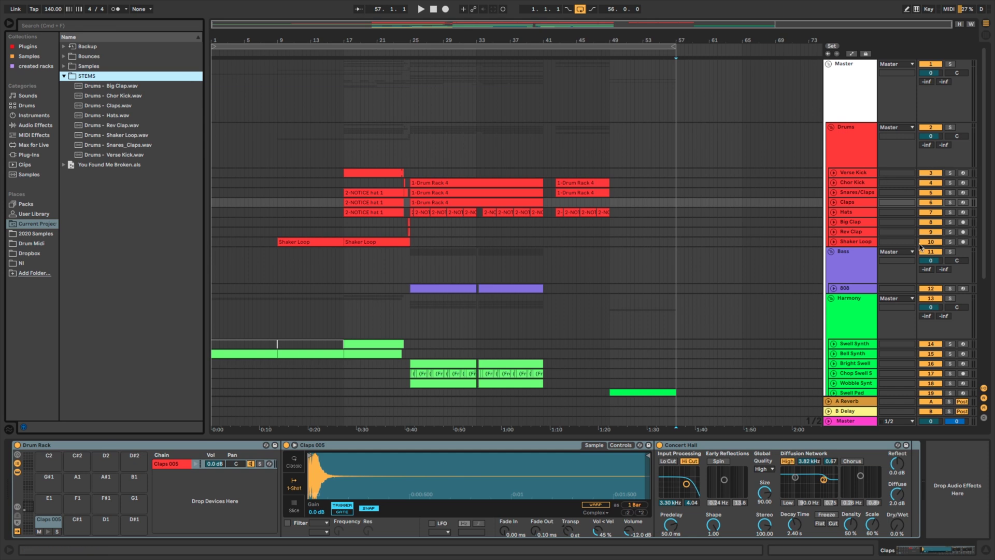
pyautogui.click(856, 288)
pyautogui.scroll(-5, 861, 301)
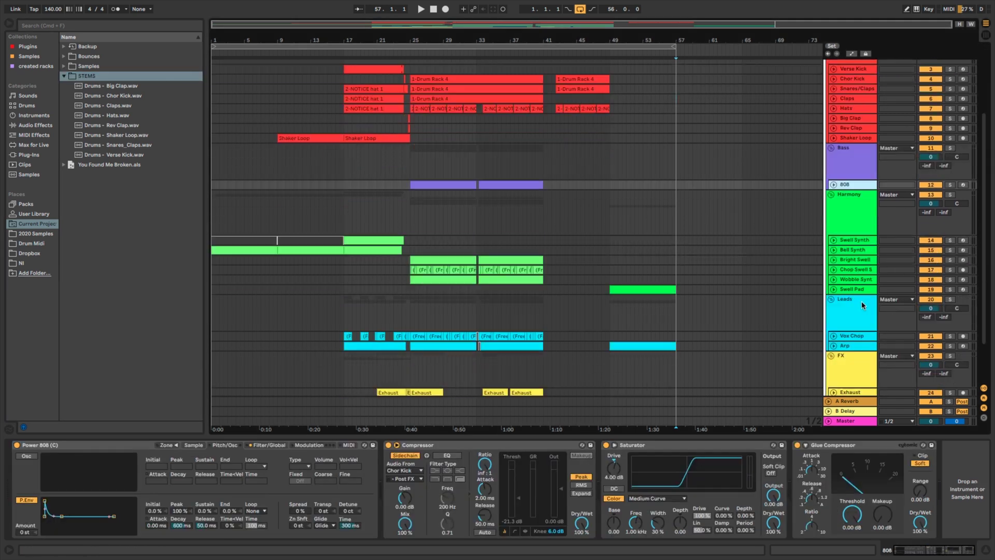
pyautogui.scroll(3, 857, 211)
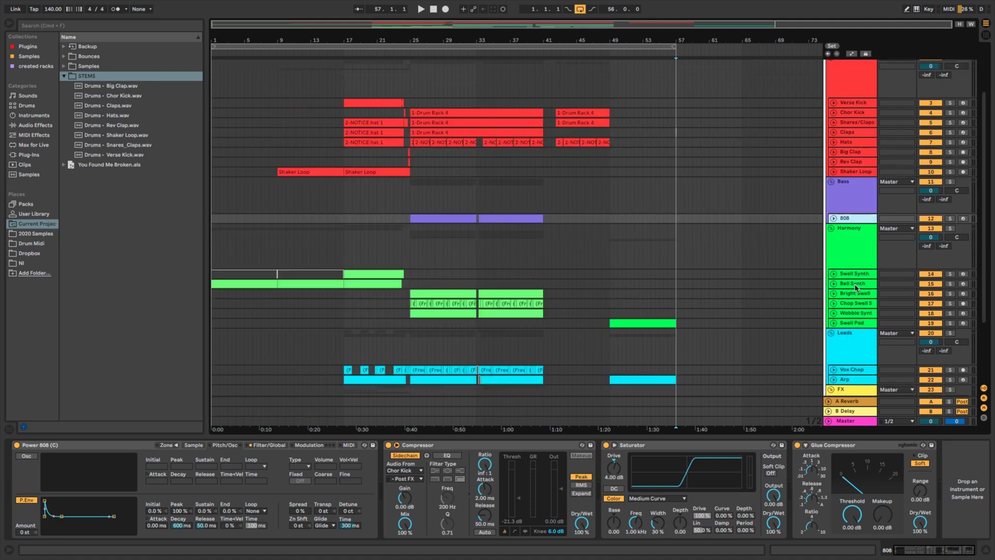
pyautogui.scroll(3, 855, 287)
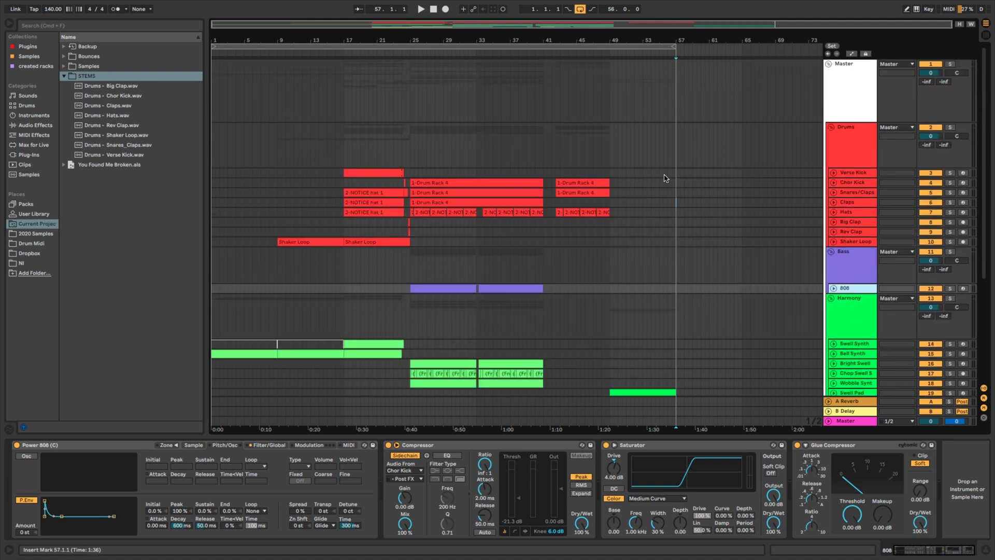
pyautogui.press('super+shift+r')
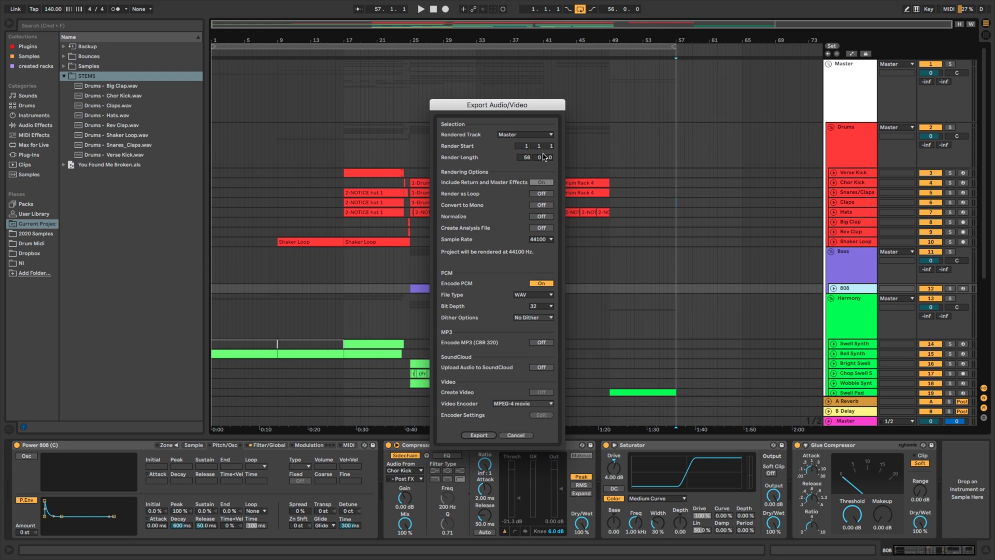
pyautogui.click(534, 140)
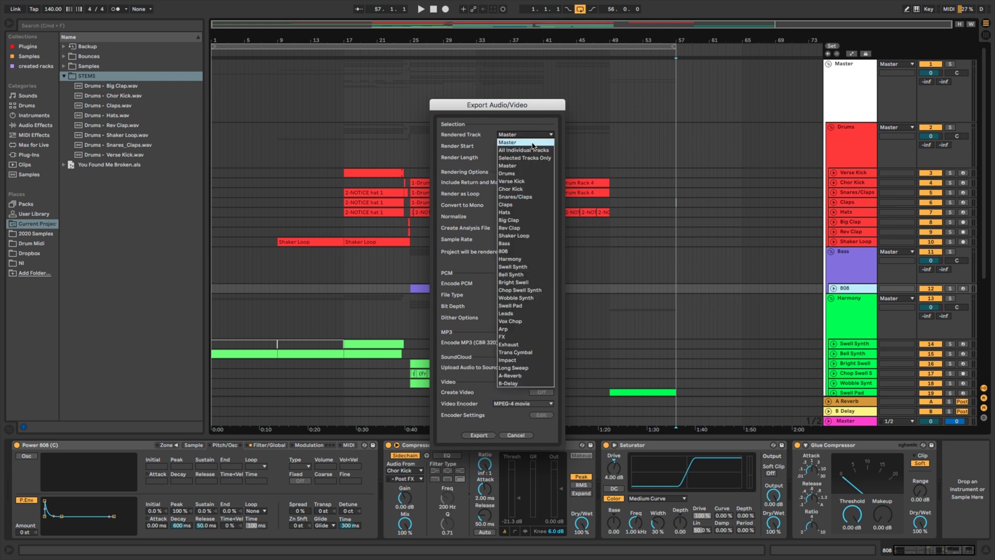
pyautogui.click(534, 152)
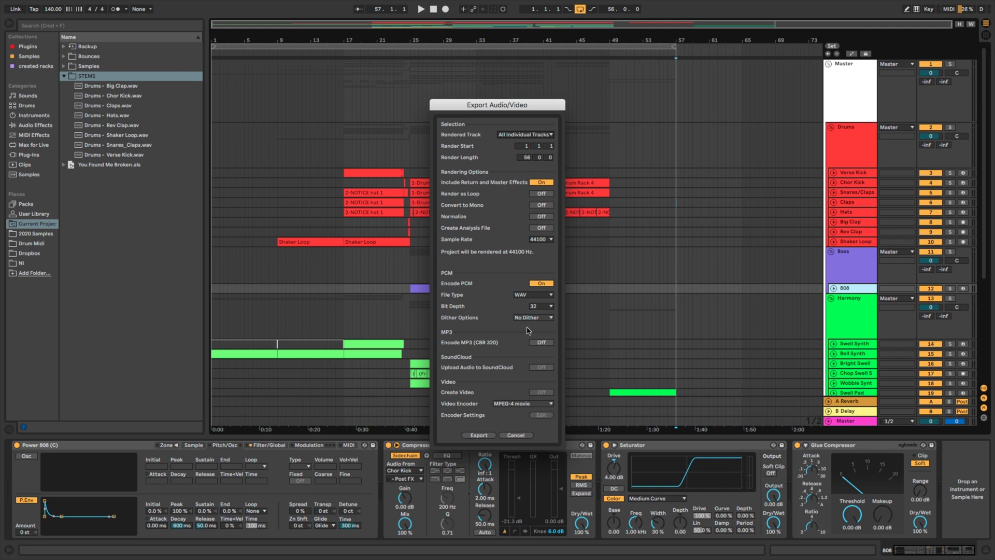
pyautogui.click(518, 436)
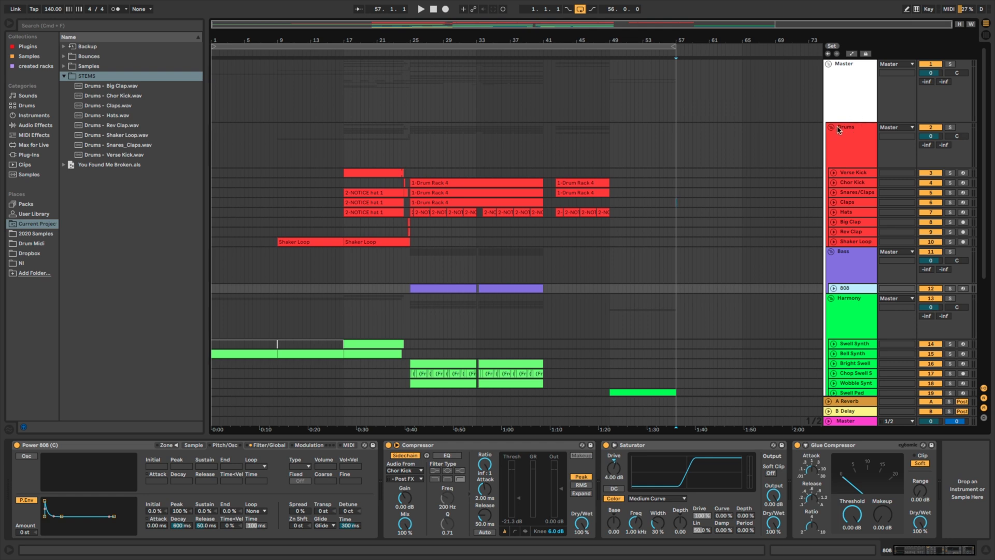
pyautogui.click(842, 142)
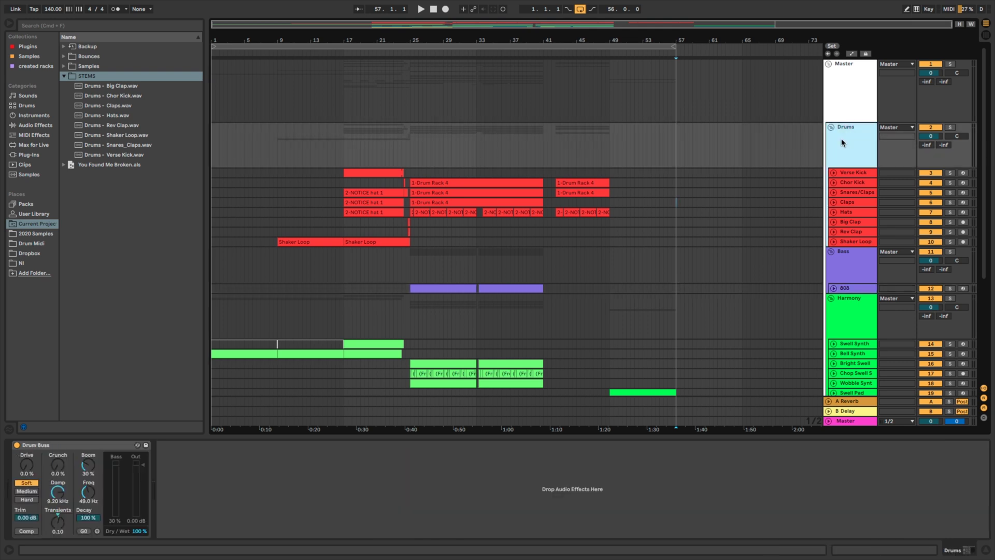
pyautogui.click(847, 257)
pyautogui.click(844, 303)
pyautogui.scroll(-5, 845, 300)
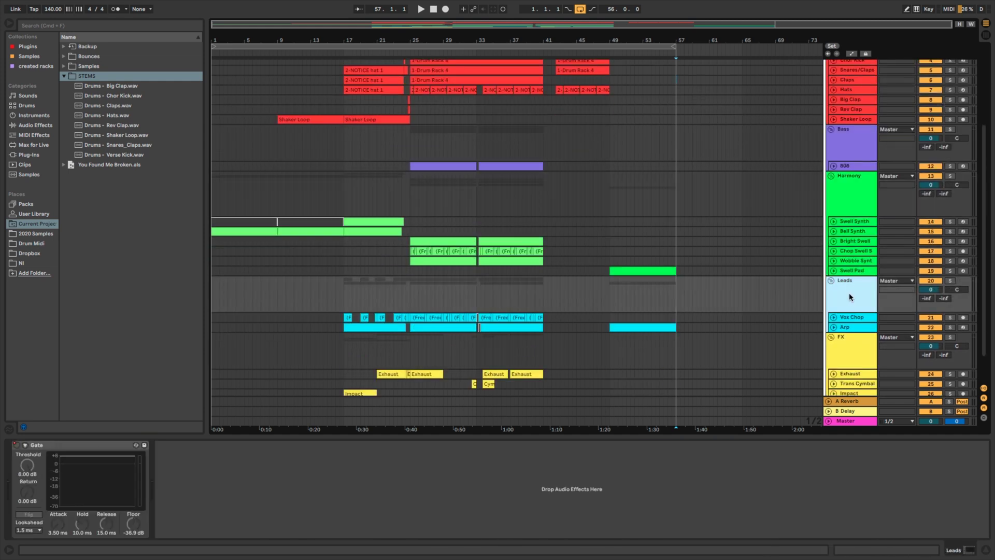
pyautogui.scroll(-2, 850, 299)
pyautogui.click(850, 314)
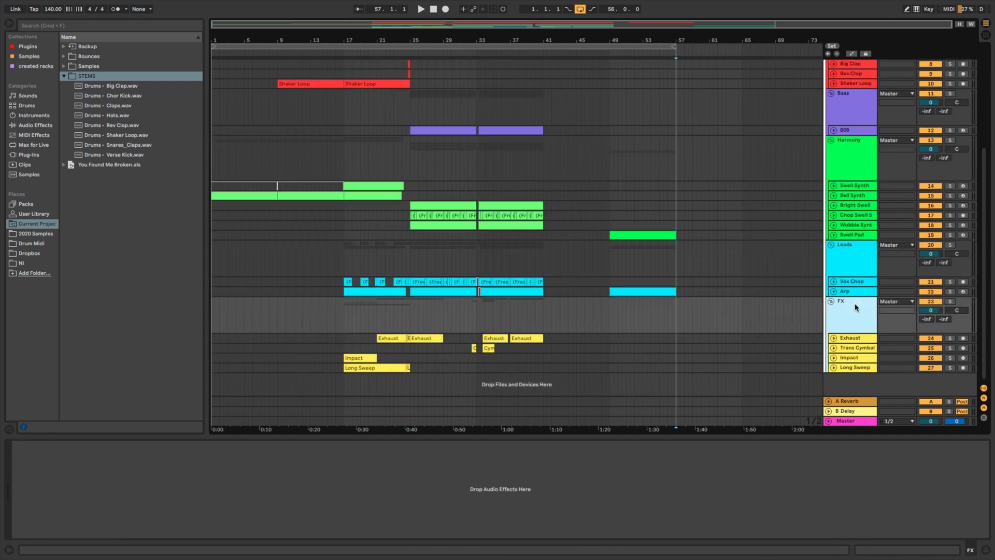
pyautogui.click(854, 254)
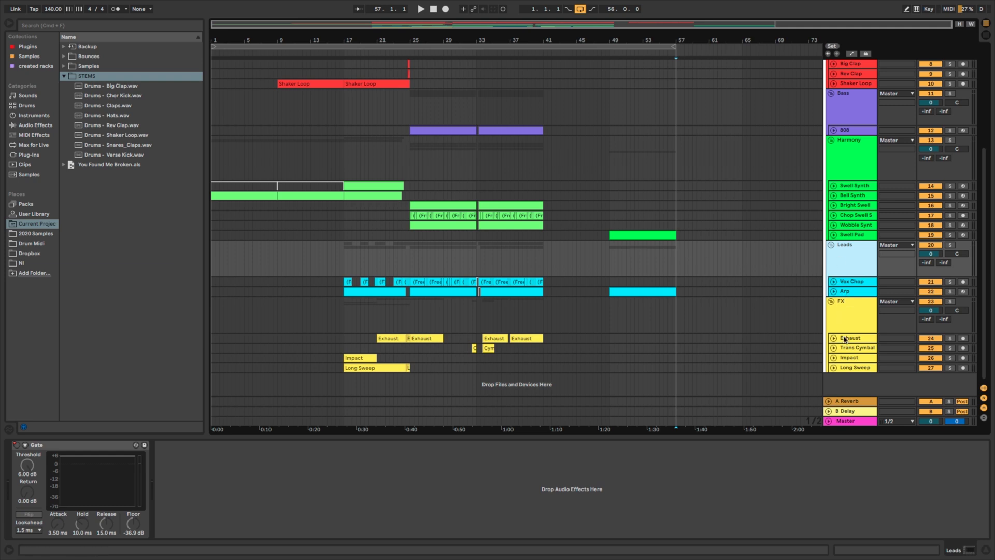
pyautogui.scroll(8, 852, 207)
pyautogui.click(858, 140)
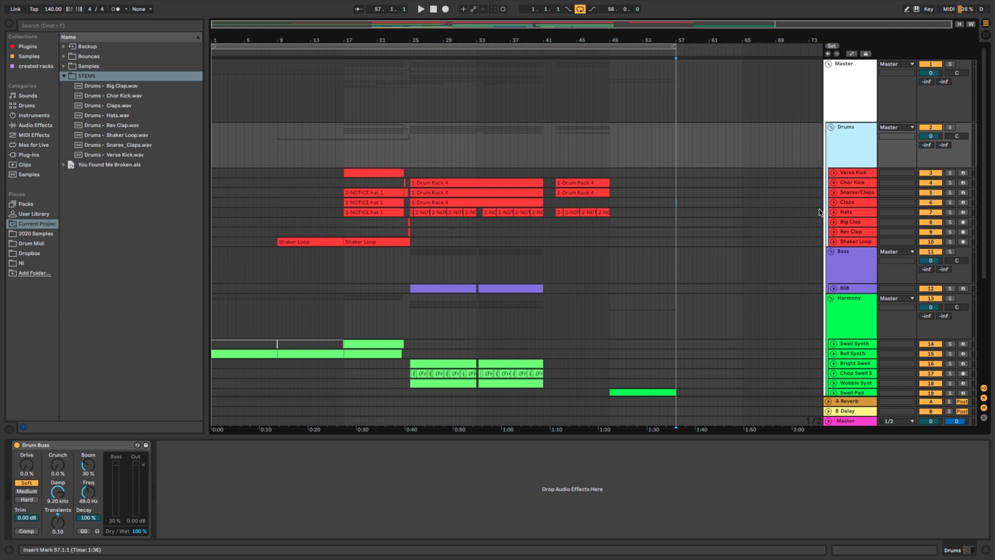
pyautogui.click(831, 127)
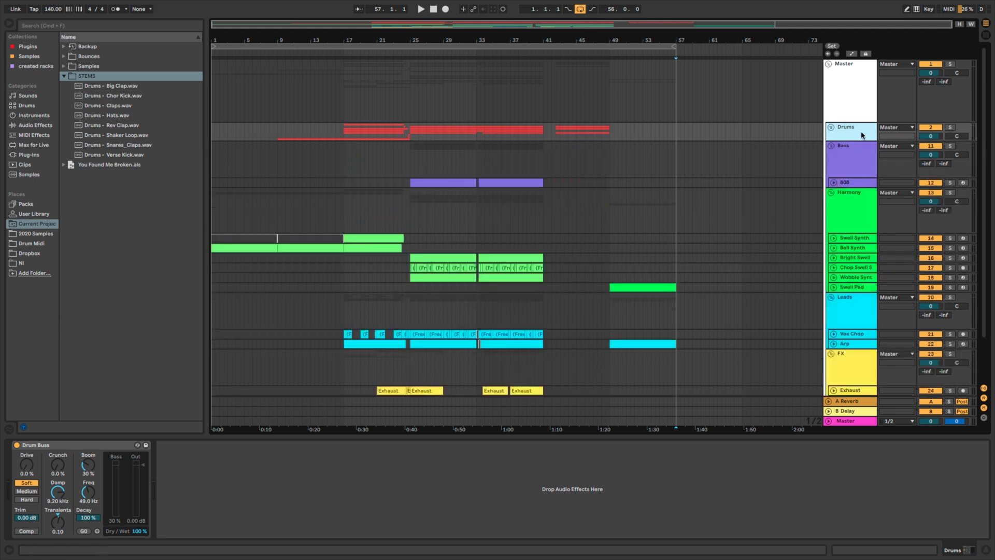
pyautogui.click(832, 129)
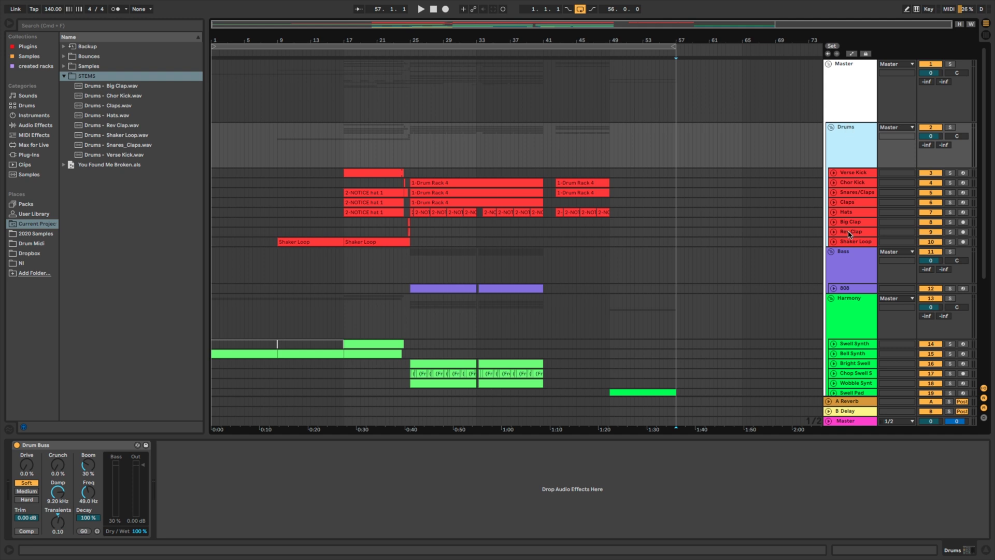
# Select the eight Drums tracks from Verse Kick through Shaker Loop.
pyautogui.scroll(-2, 695, 278)
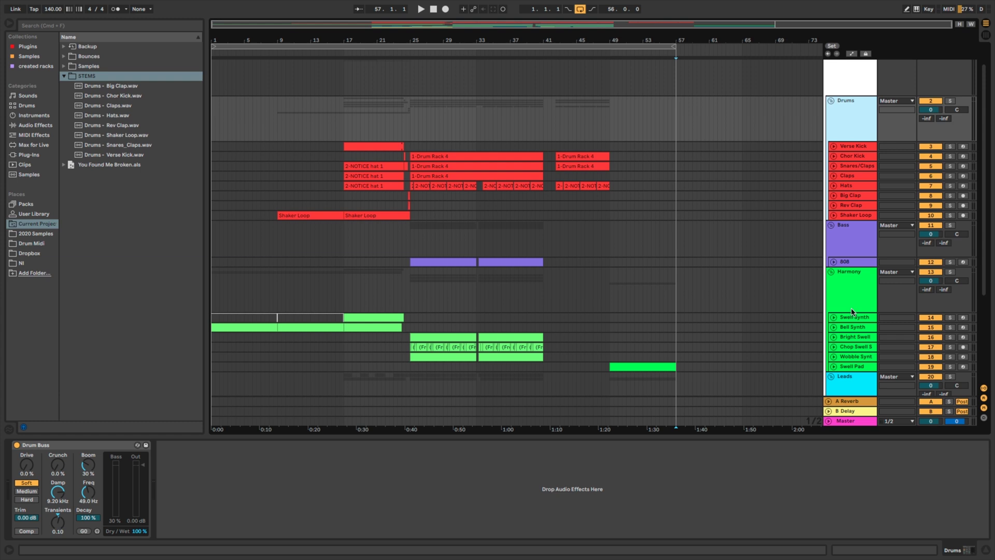
pyautogui.scroll(-3, 709, 315)
pyautogui.scroll(-4, 709, 315)
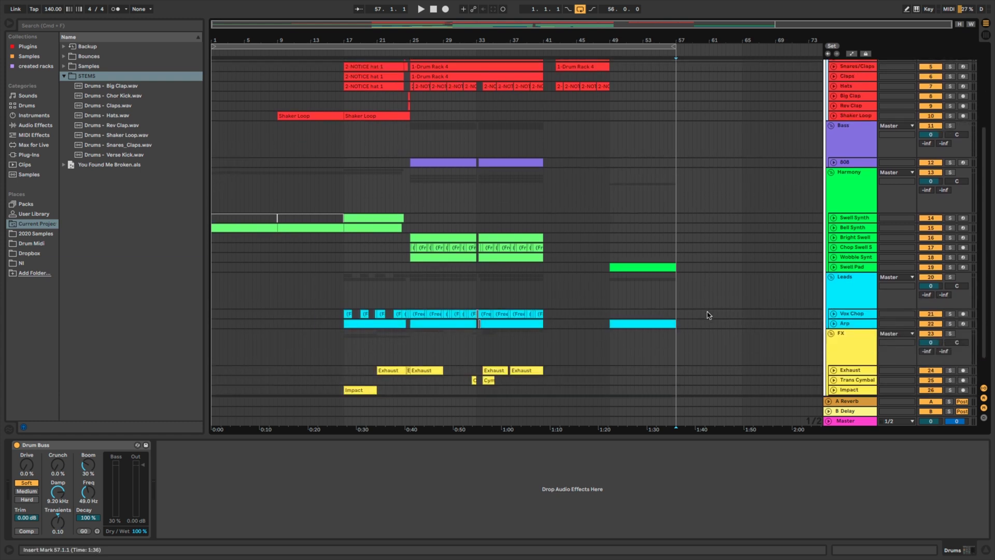
pyautogui.scroll(-2, 709, 315)
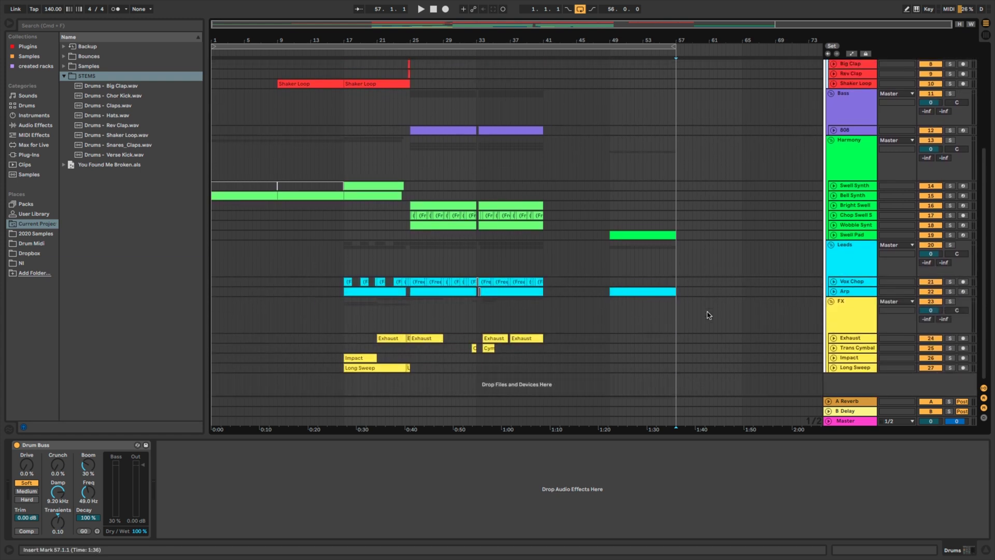
pyautogui.scroll(6, 708, 314)
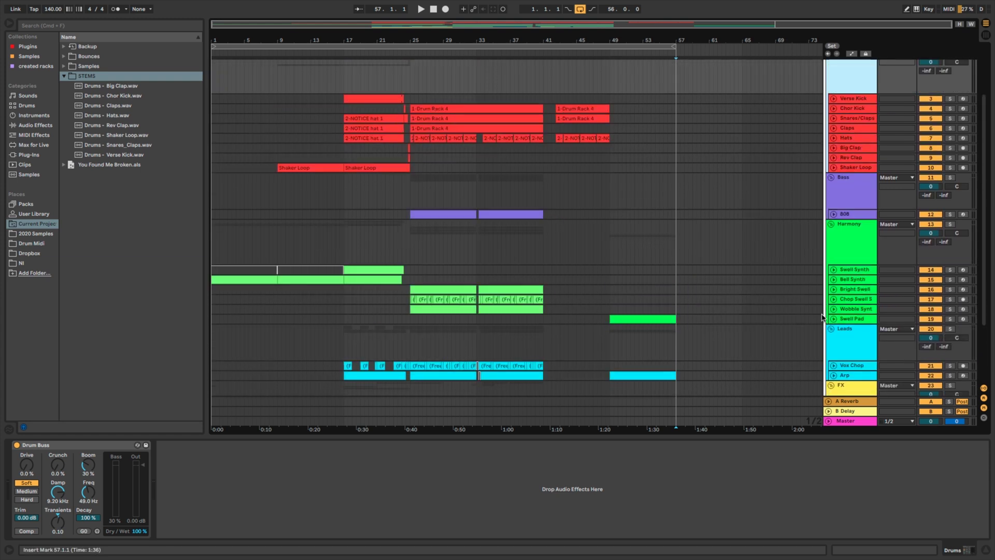
pyautogui.click(855, 99)
pyautogui.click(853, 167)
pyautogui.scroll(5, 787, 182)
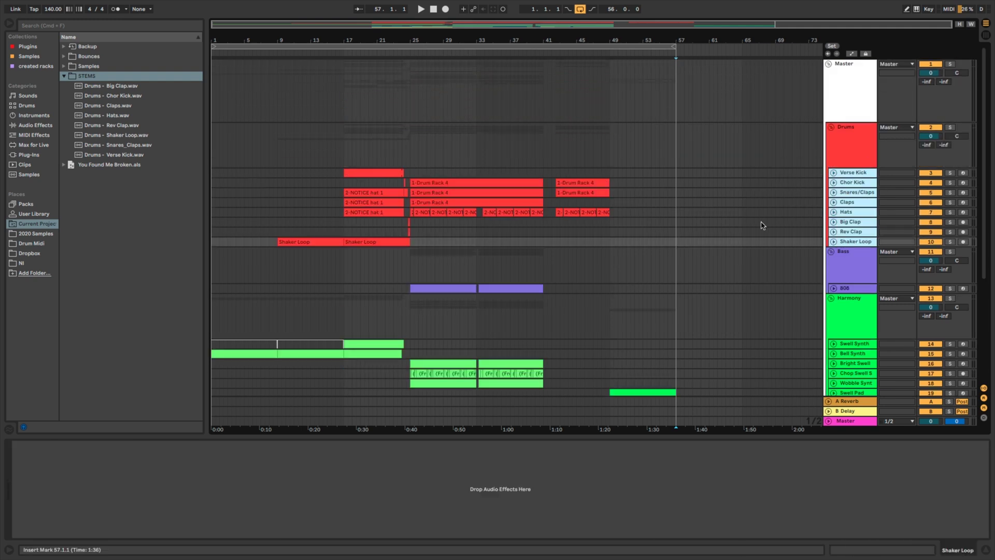
pyautogui.scroll(-8, 762, 225)
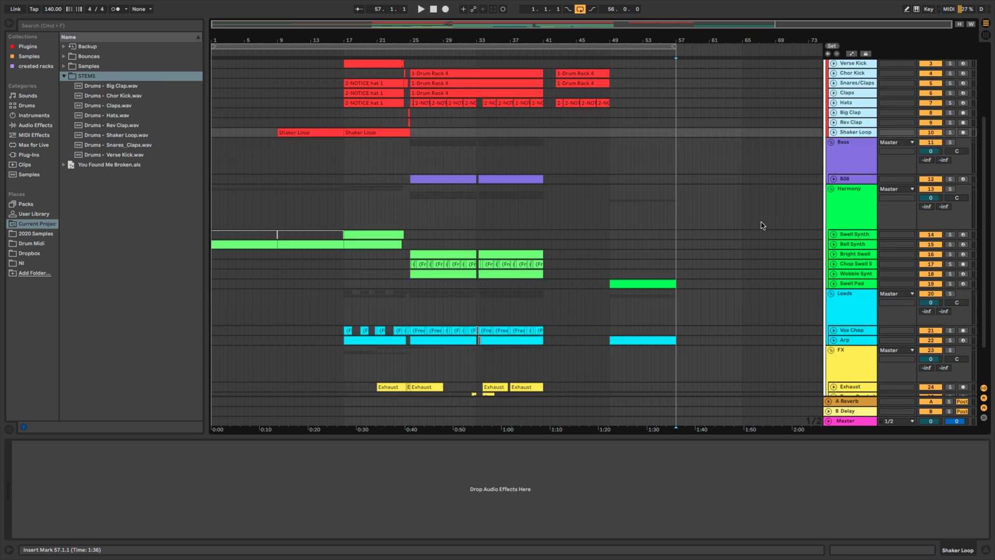
# Collapse the STEMS folder in the browser and refocus the arrangement.
pyautogui.click(64, 76)
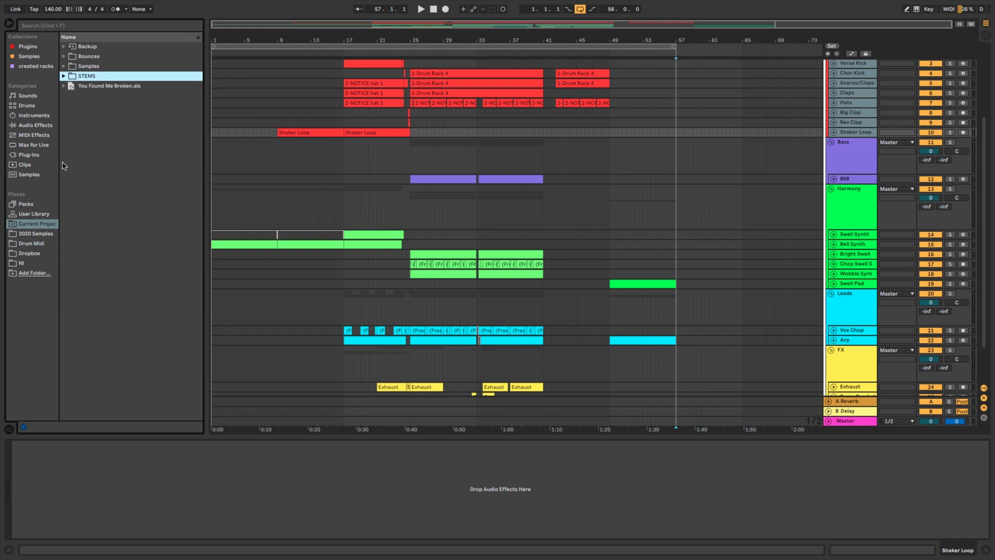
pyautogui.click(695, 274)
pyautogui.scroll(6, 698, 275)
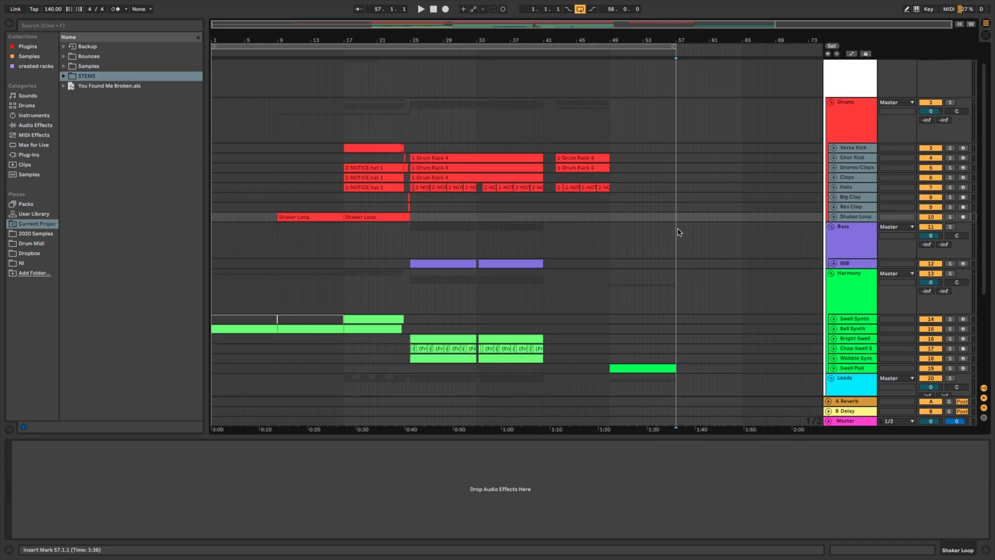